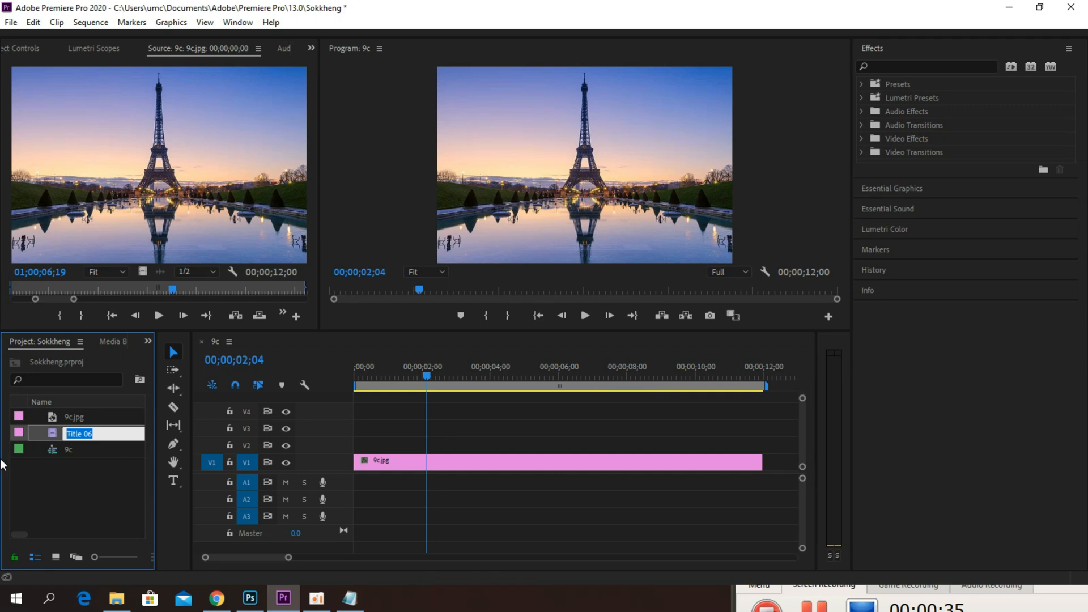
Step: Delete the old Title 06 item from the project and return the playhead to the start of the sequence
left_click(47, 433)
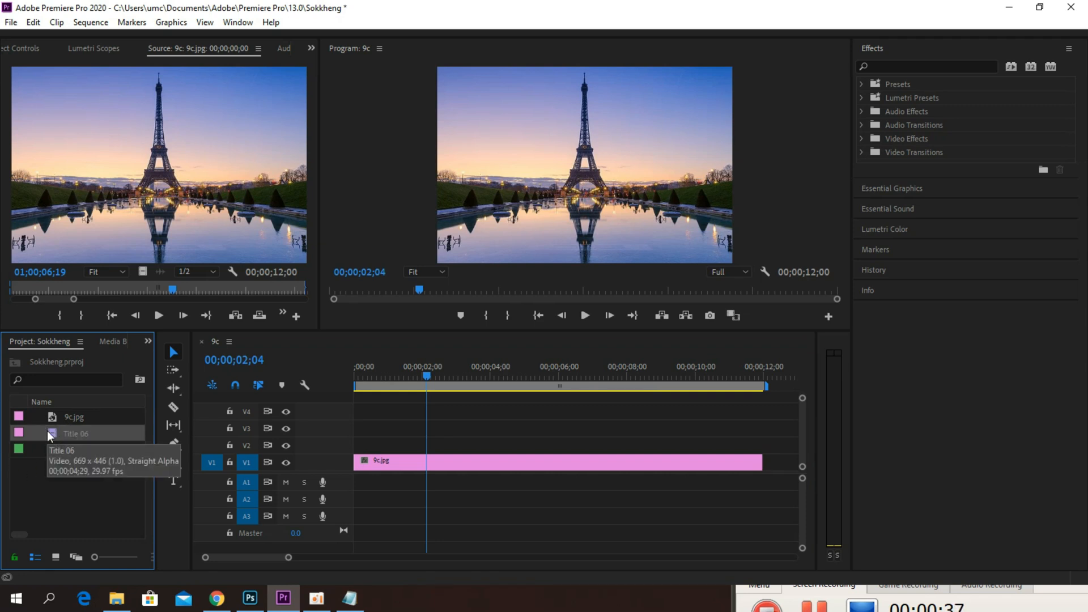
key("Delete")
left_click(421, 378)
left_click_drag(420, 377, 203, 441)
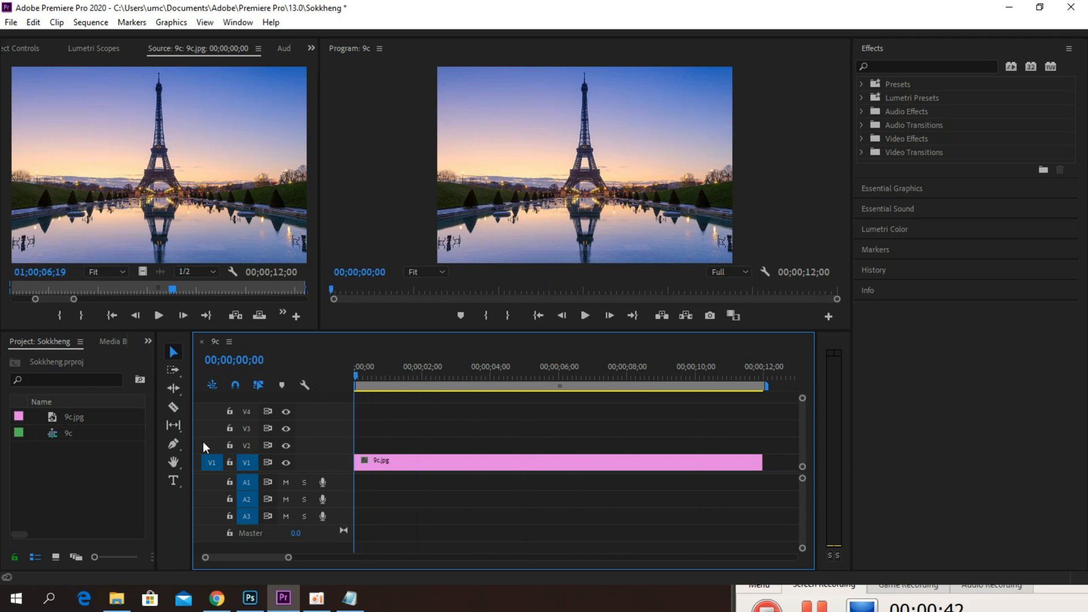
Step: Draw a four-cornered bar with the Pen tool across the full width of the image's lower edge
left_click(174, 445)
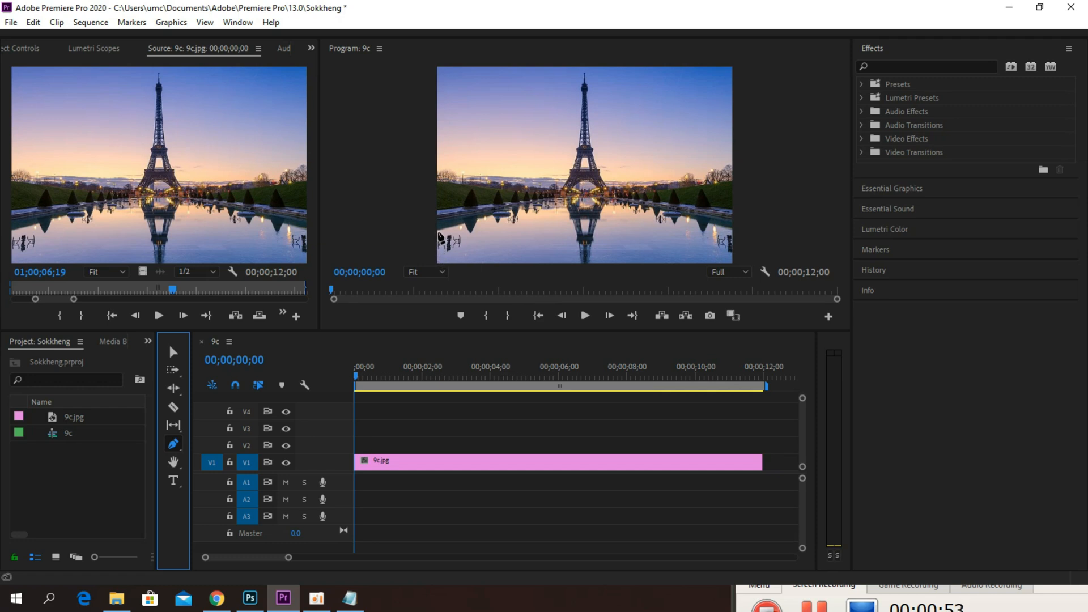
left_click(438, 234)
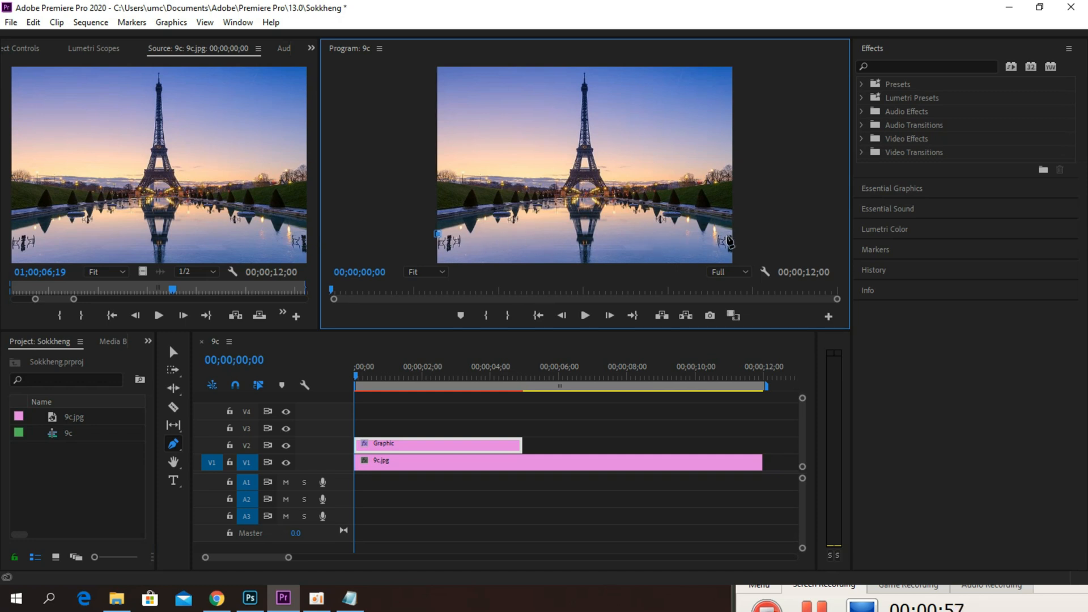
left_click(731, 240)
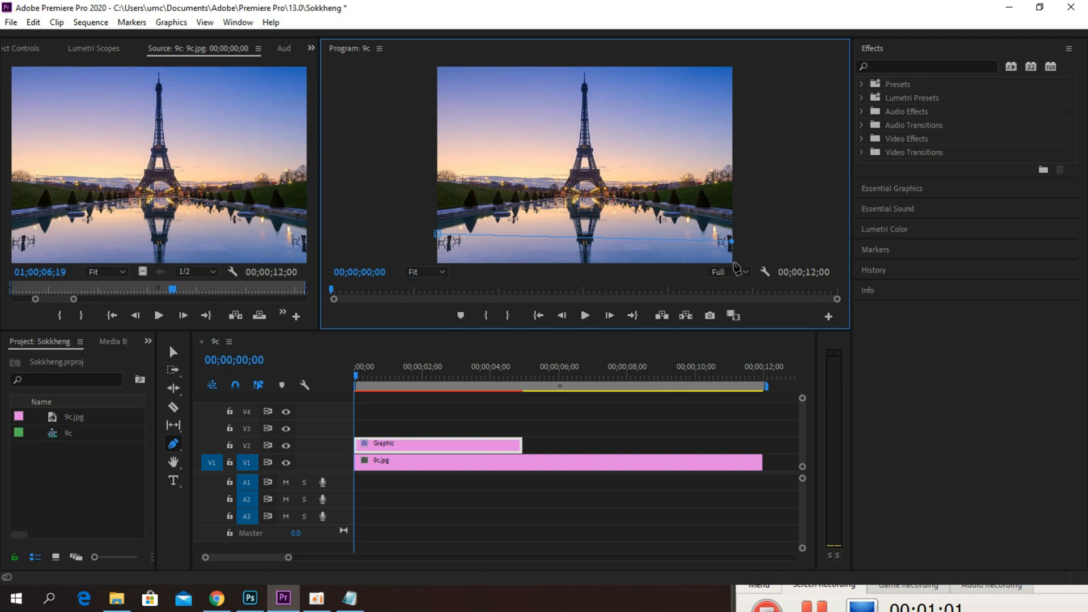
left_click(732, 261)
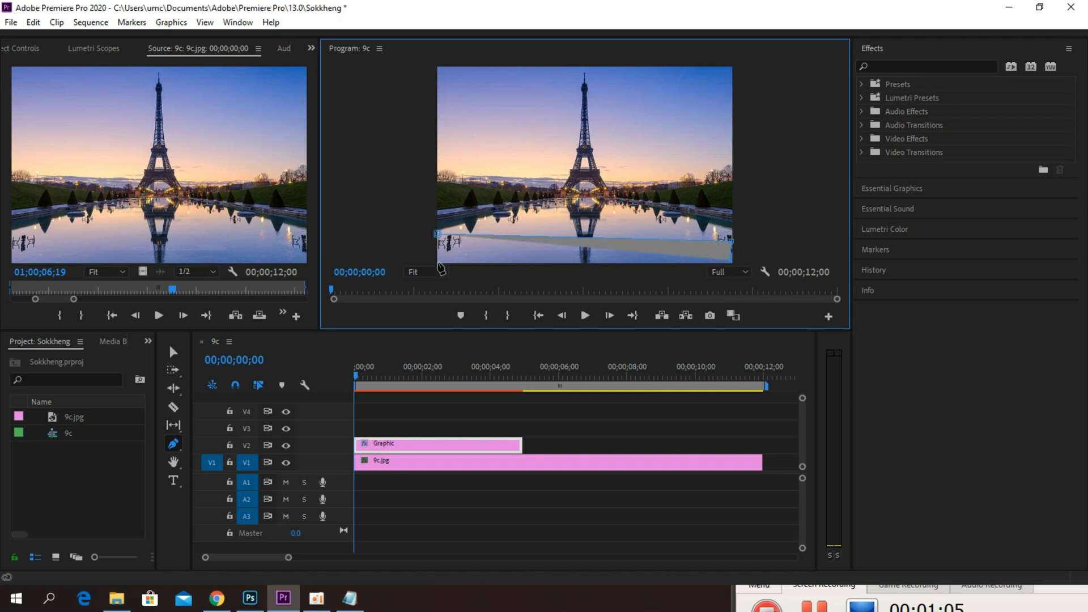
left_click(438, 262)
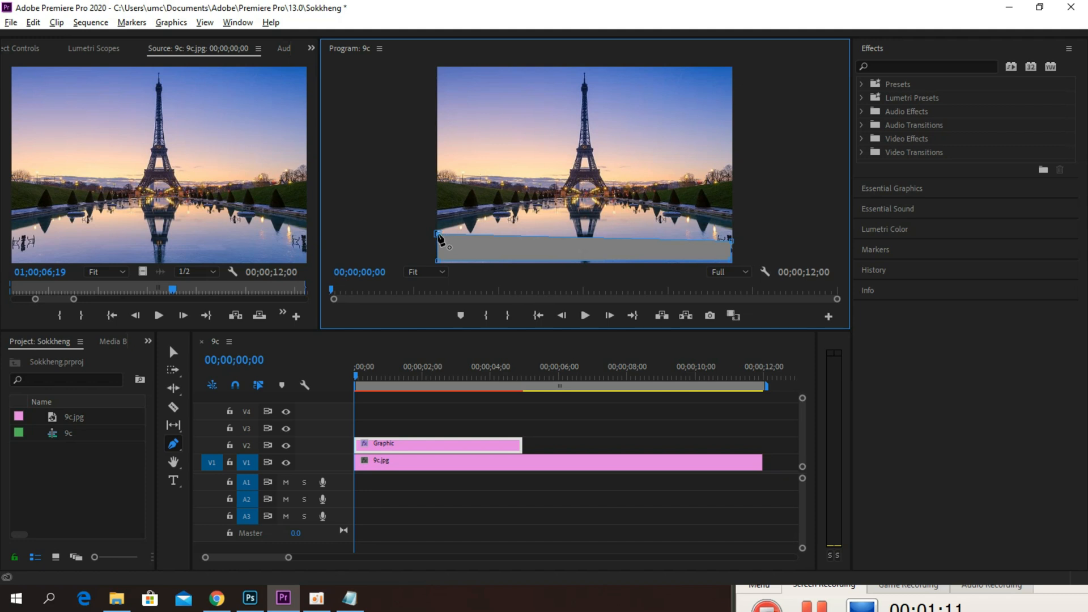
key("alt")
key("ctrl+z")
key("ctrl+z")
key("ctrl+z")
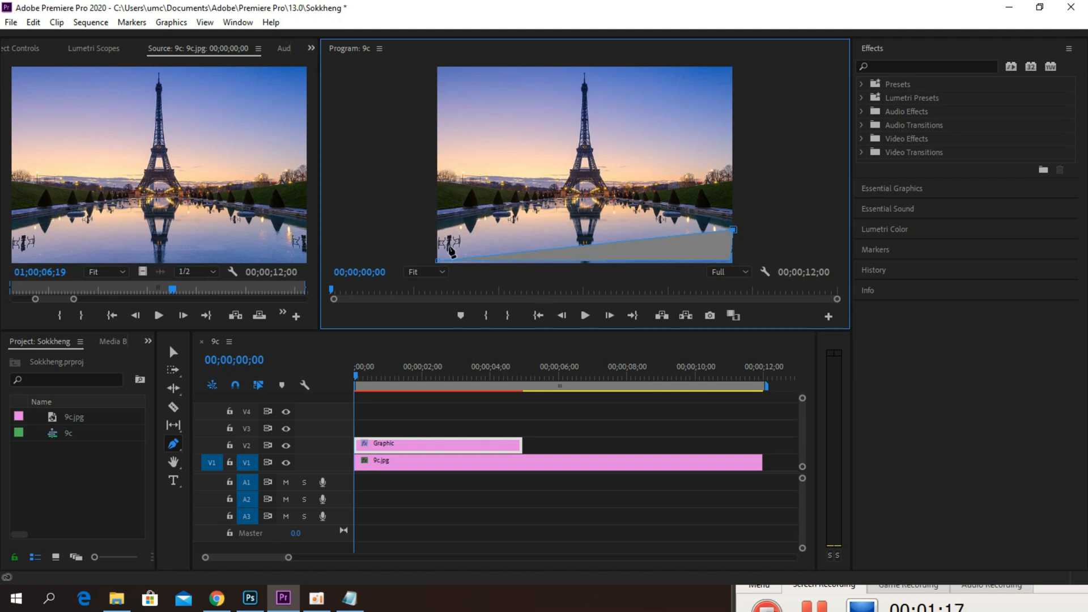
mouse_move(467, 259)
left_mouse_down()
mouse_move(465, 237)
mouse_move(360, 219)
mouse_move(460, 257)
left_mouse_up()
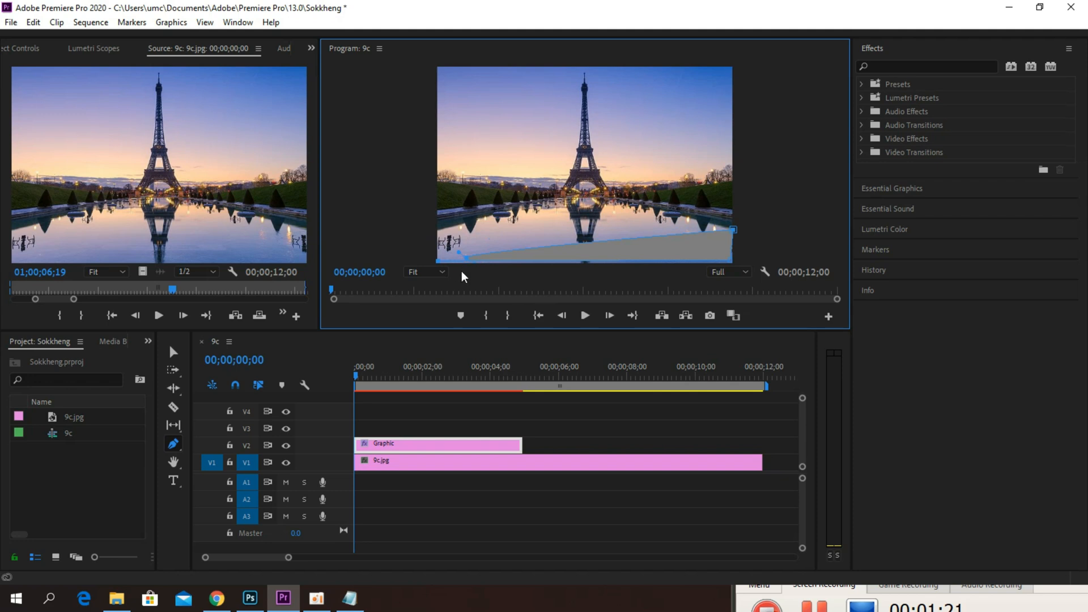
key("ctrl+z")
key("ctrl+z")
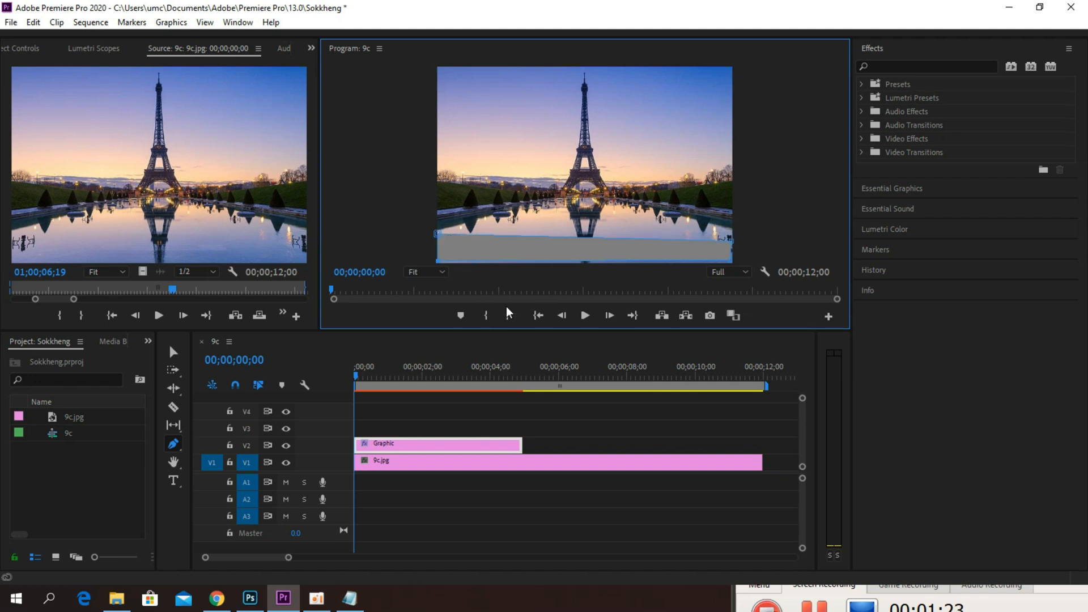
Step: Level the upper edge of the gray bar and fit its corners and size to the lower edge of the frame
left_click_drag(732, 243, 732, 236)
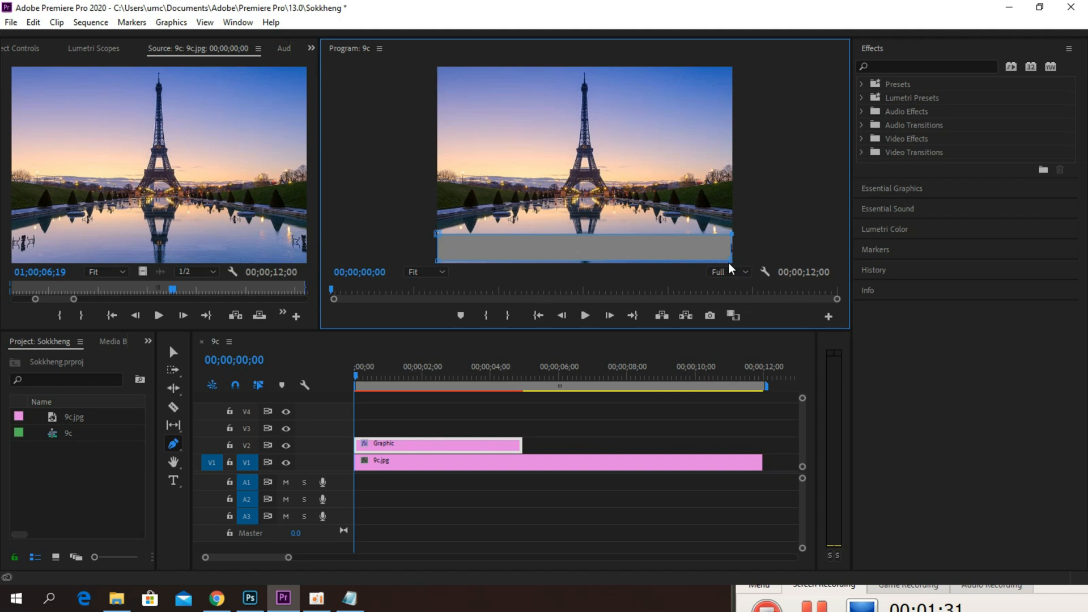
left_click_drag(729, 260, 729, 261)
left_click_drag(555, 249, 558, 238)
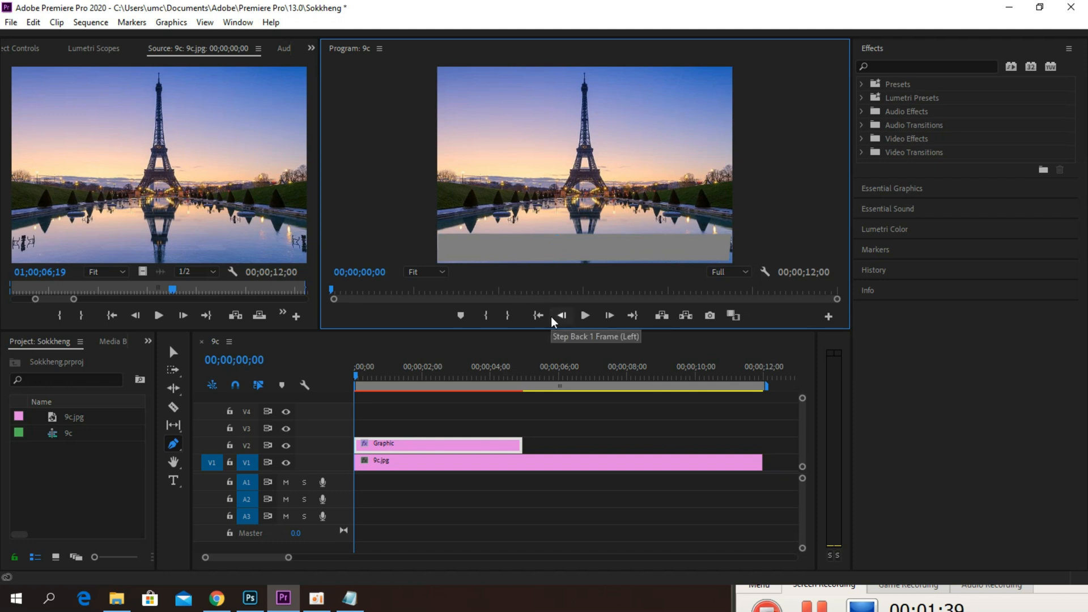
left_click(172, 359)
mouse_move(517, 244)
left_mouse_down()
mouse_move(521, 233)
mouse_move(517, 243)
left_mouse_up()
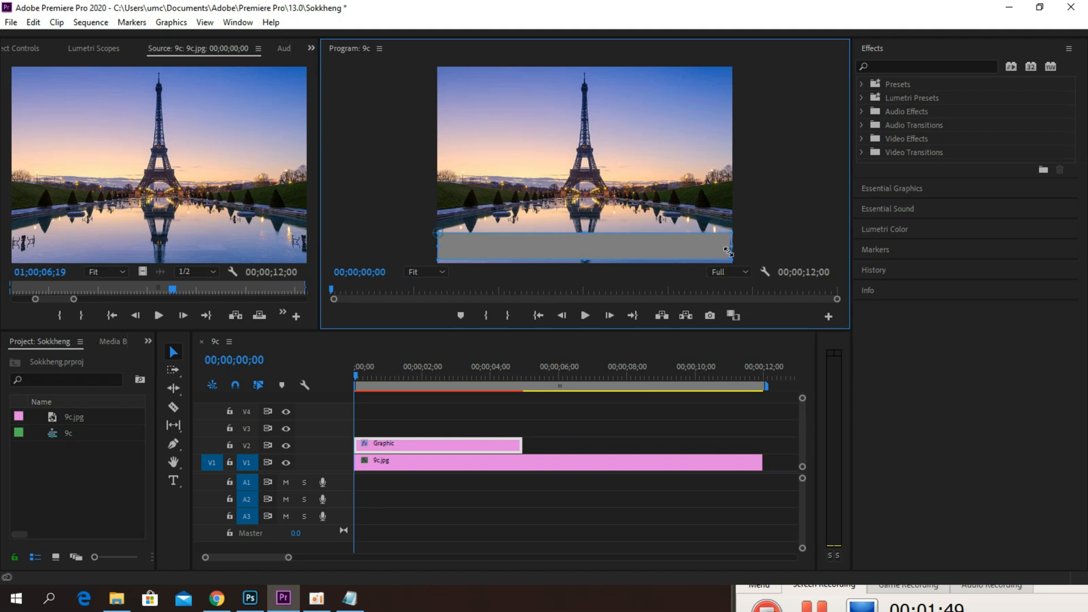
left_click_drag(732, 244, 734, 245)
left_click(547, 184)
left_click(586, 250)
Step: Create a new legacy title with the default video settings and name
left_click(12, 24)
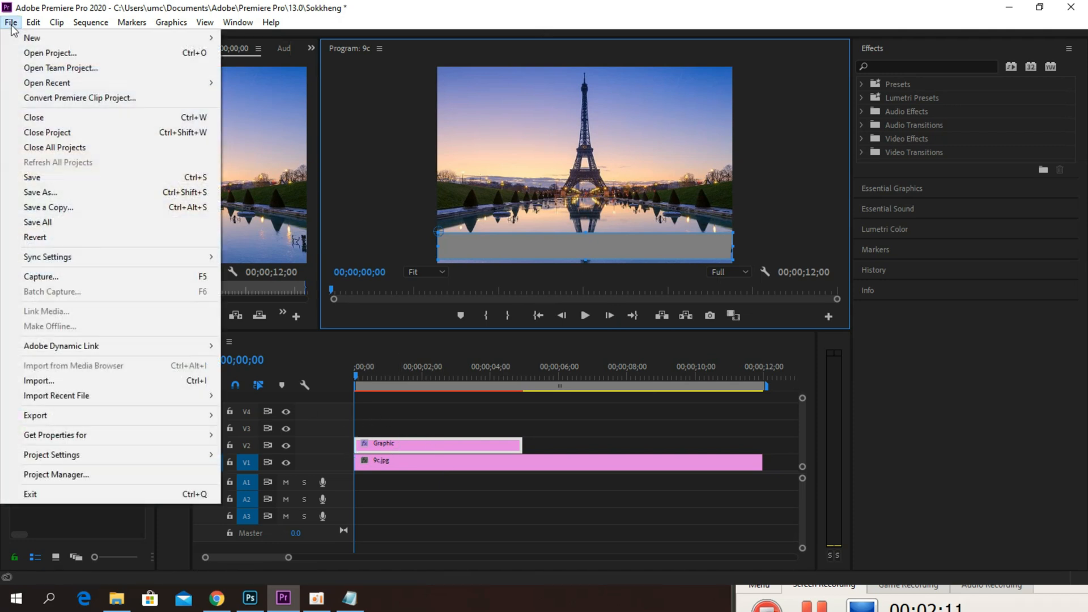
mouse_move(31, 38)
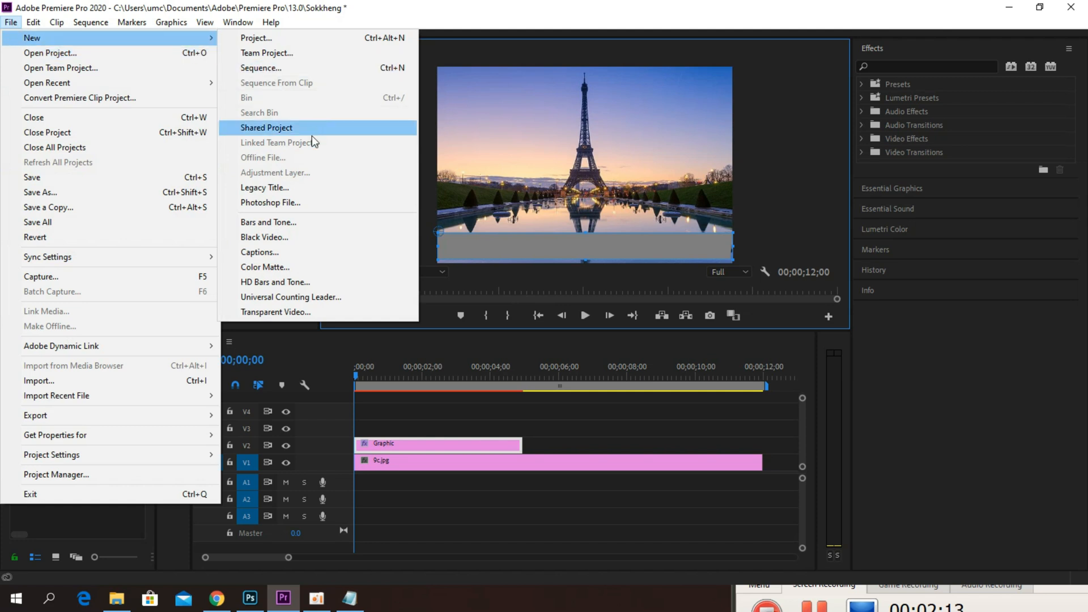
left_click(276, 188)
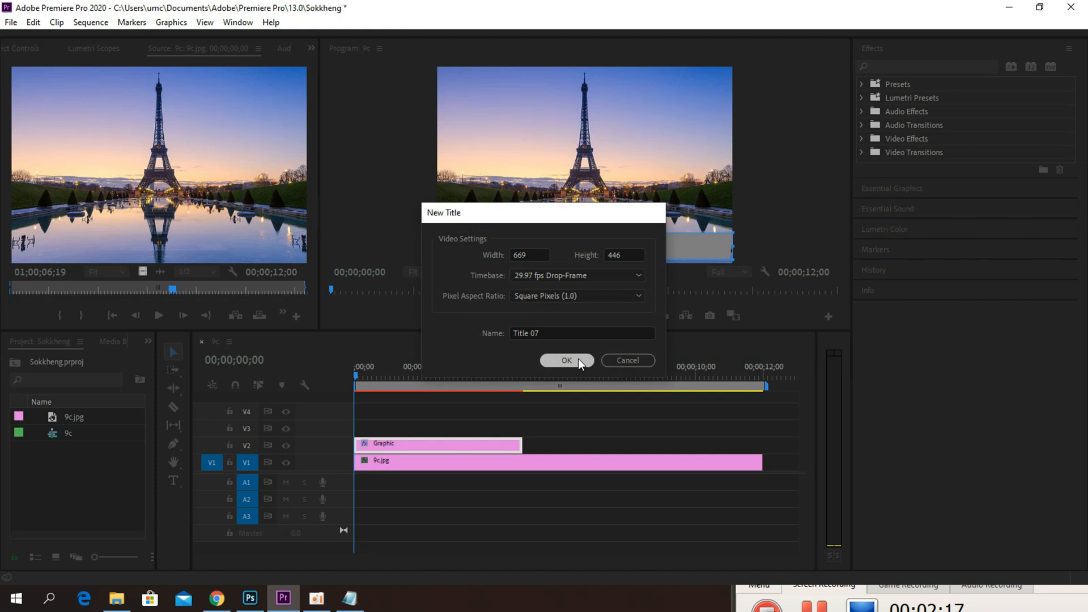
left_click(568, 361)
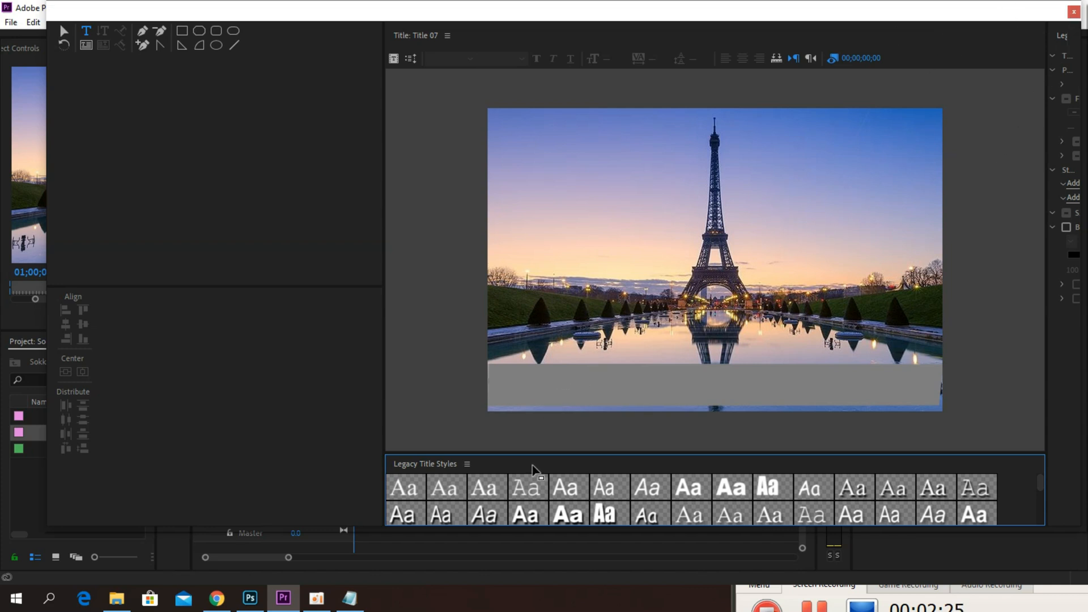
Step: Switch to Notepad, copy the whole channel welcome line, and return to the title editor
left_click(350, 598)
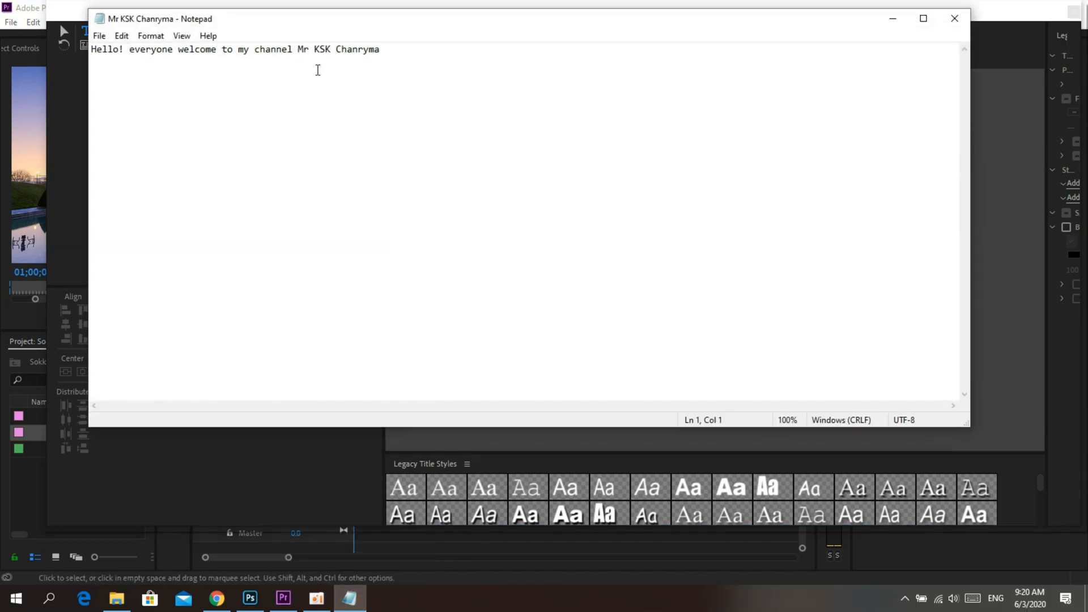
left_click_drag(399, 50, 51, 64)
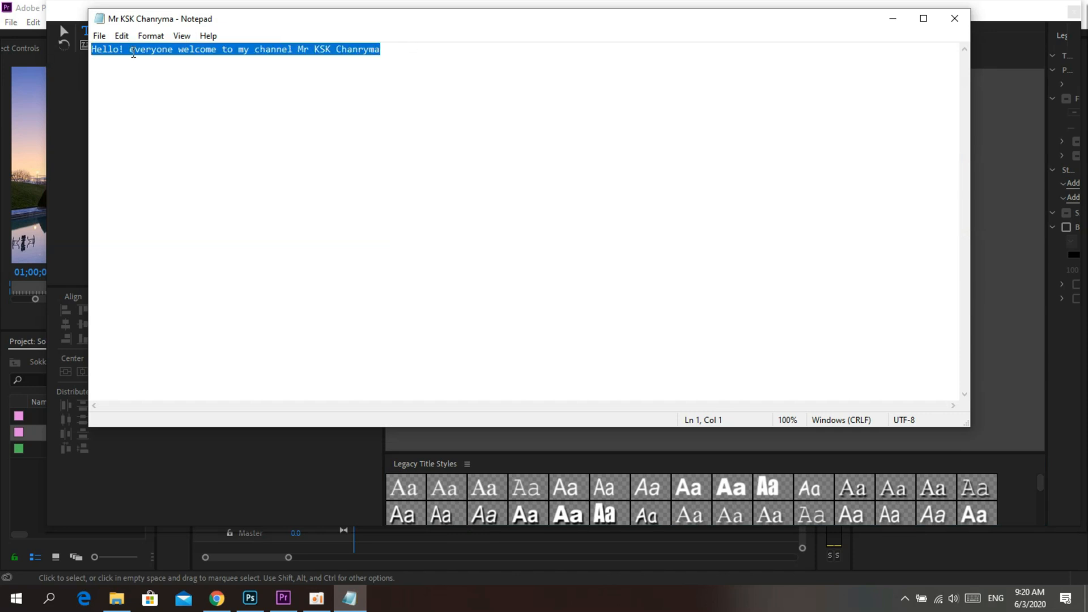
right_click(132, 51)
left_click(187, 101)
left_click(892, 19)
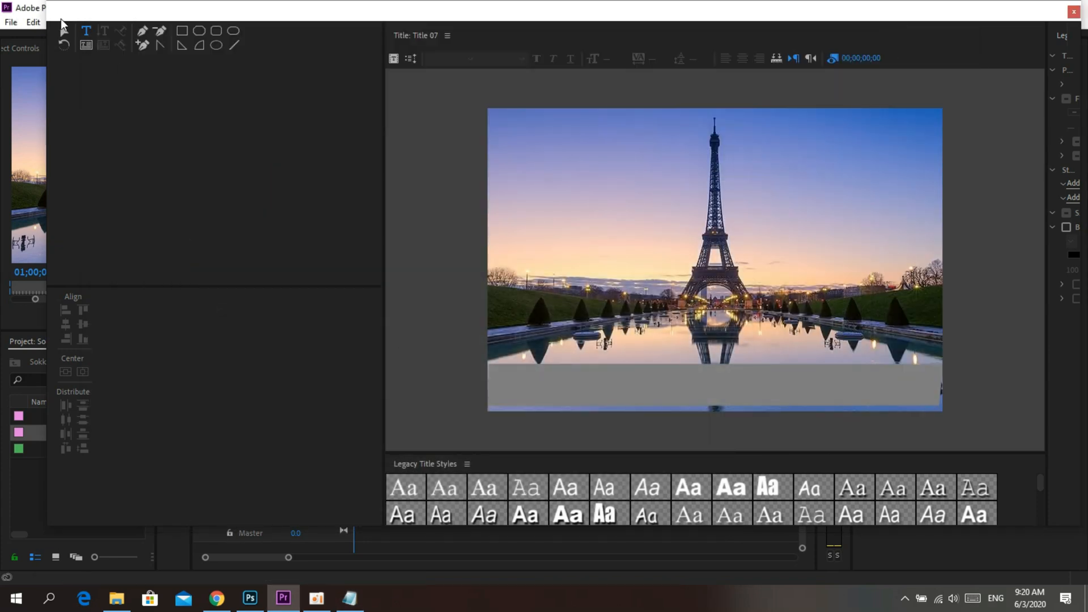
Step: Paste the copied welcome line as a new text object over the gray bar
left_click(94, 37)
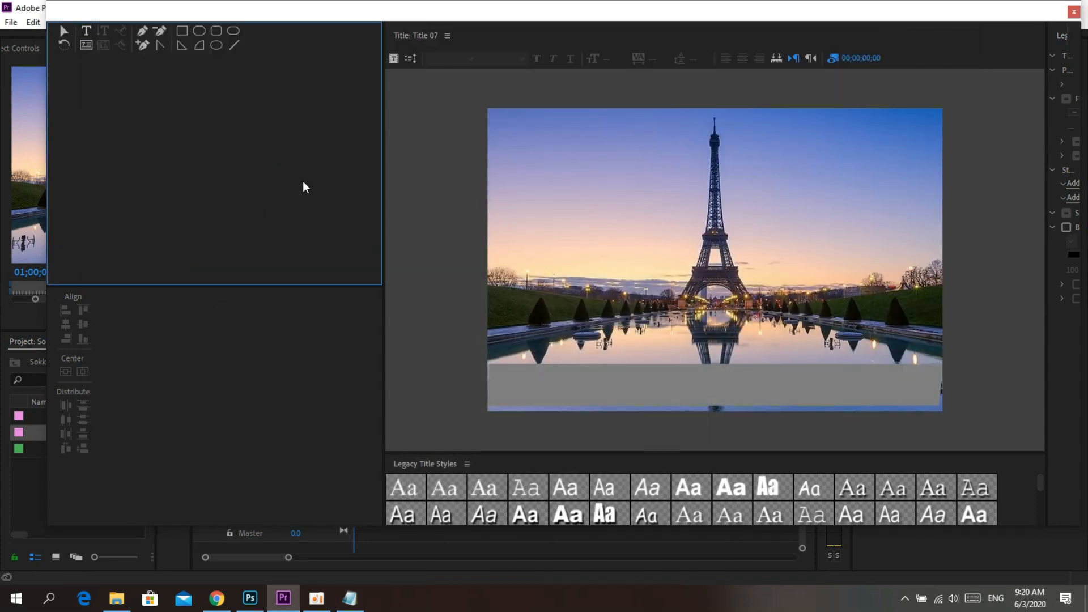
left_click(523, 388)
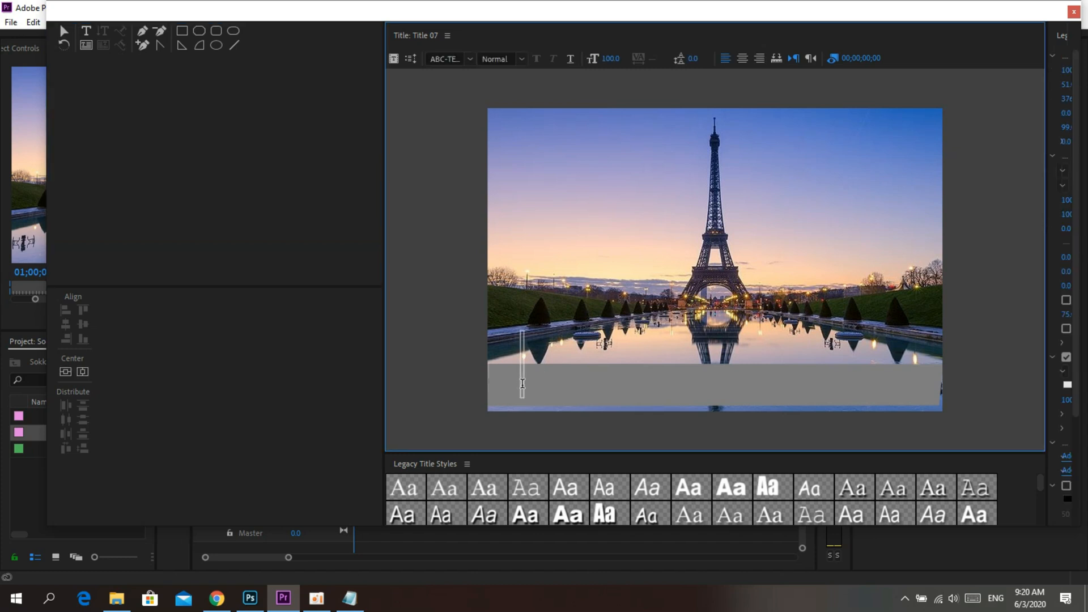
right_click(522, 388)
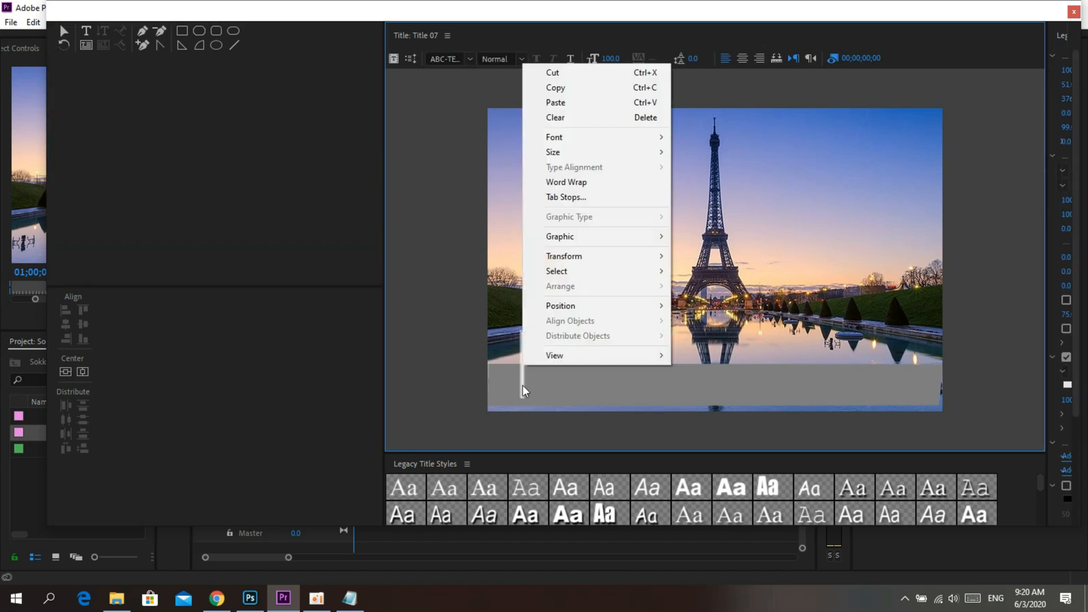
left_click(568, 103)
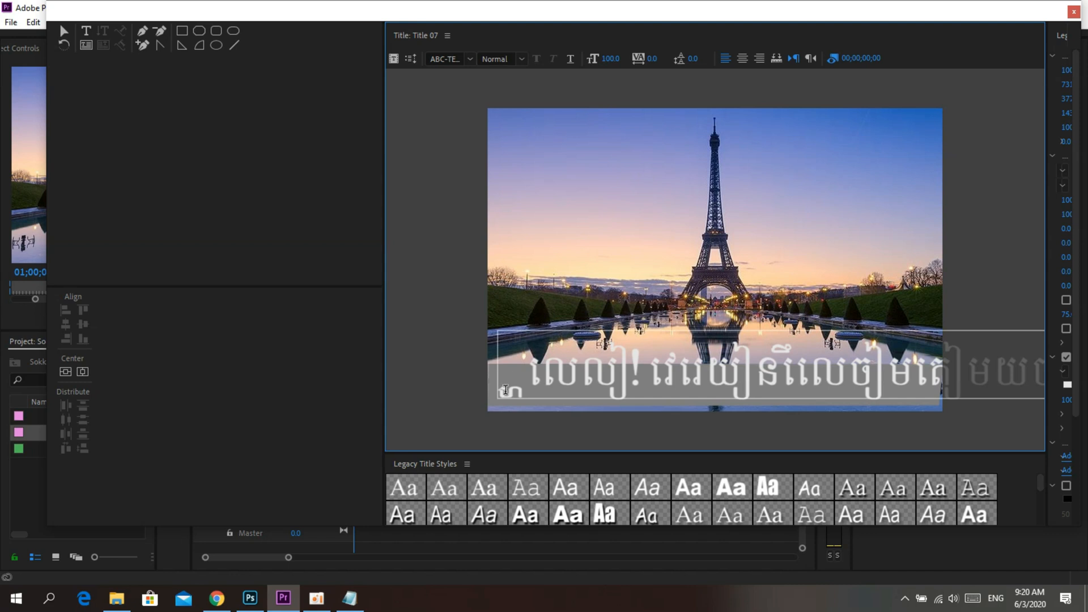
Step: Make room for the full title properties and set all of the pasted text in Baskerville Old Face
key("ctrl+a")
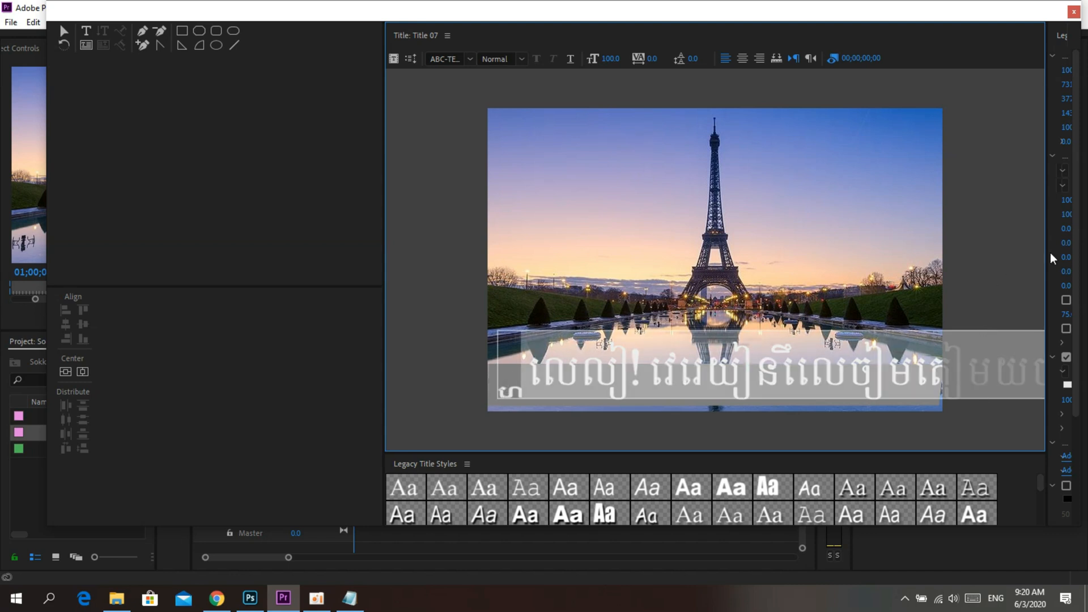
left_click_drag(383, 202, 221, 203)
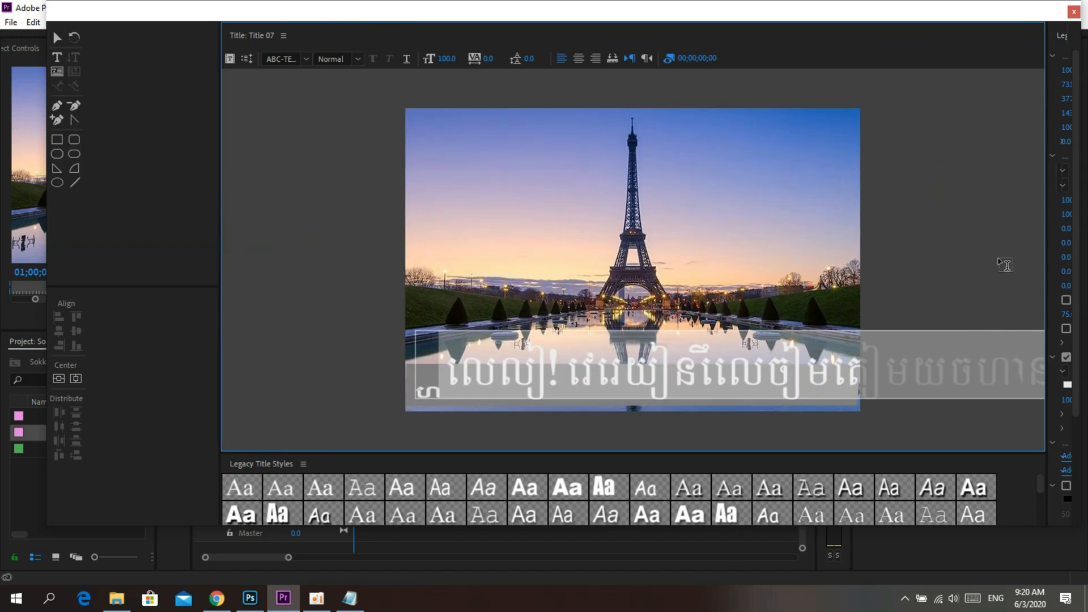
left_click_drag(1046, 233, 820, 221)
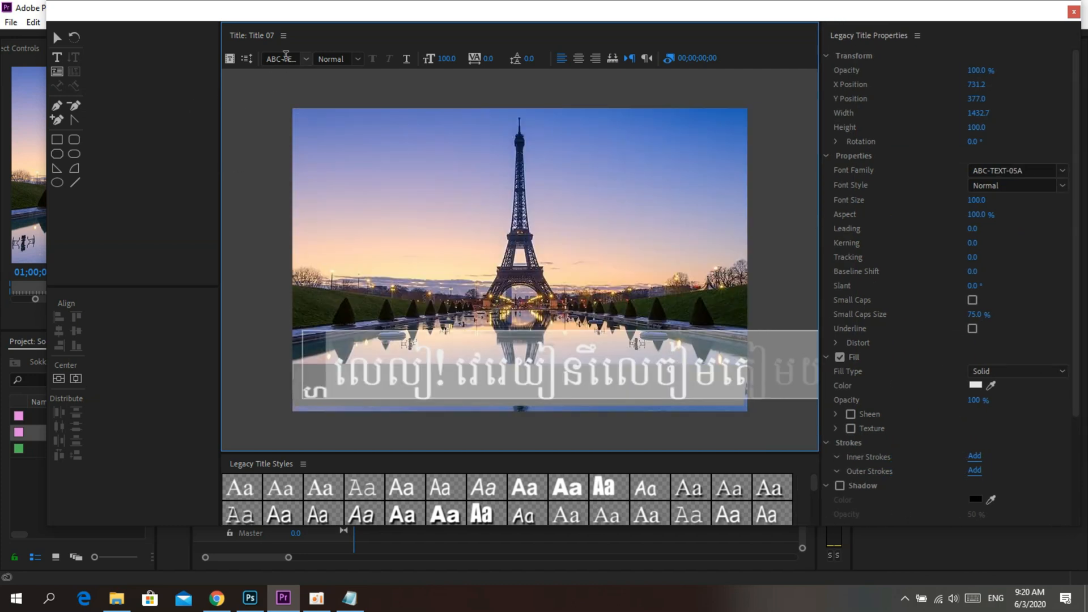
left_click(306, 60)
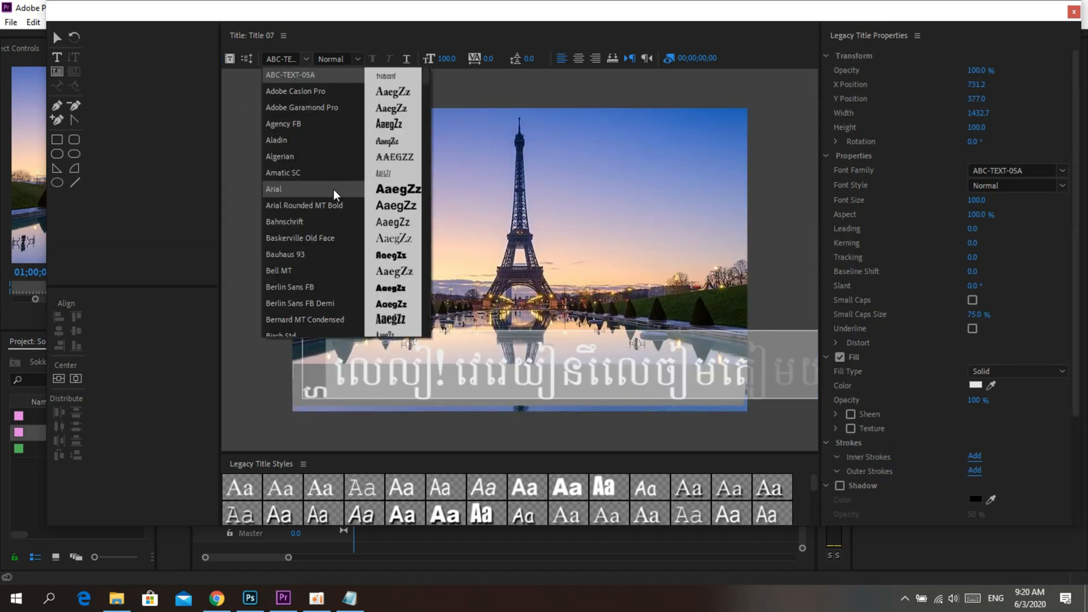
left_click(328, 244)
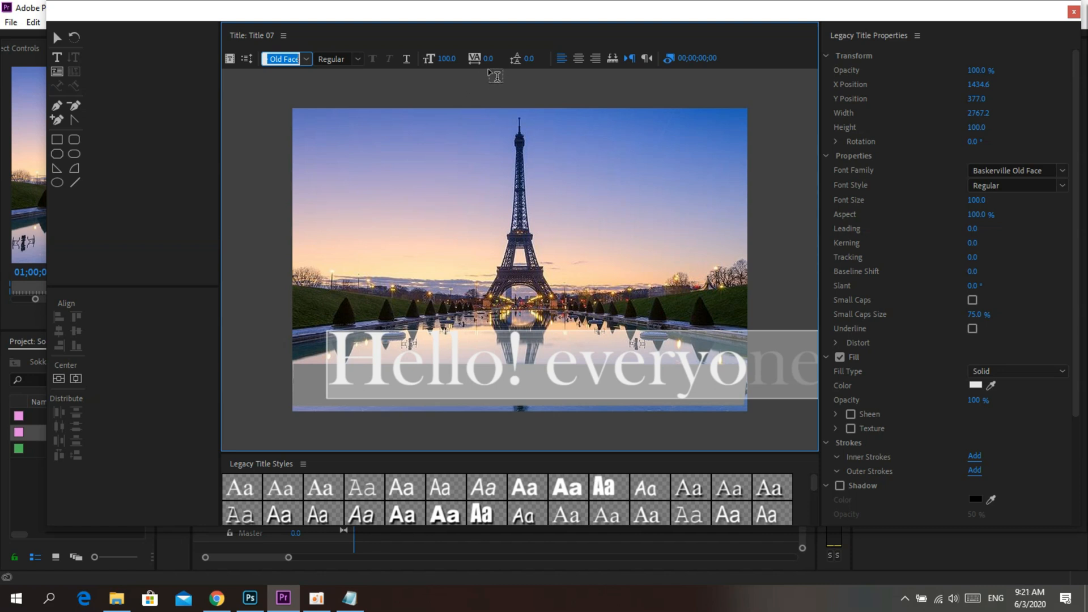
Step: Reduce the welcome text's font size to 23 and move the line onto the gray bar
left_click_drag(446, 59, 416, 58)
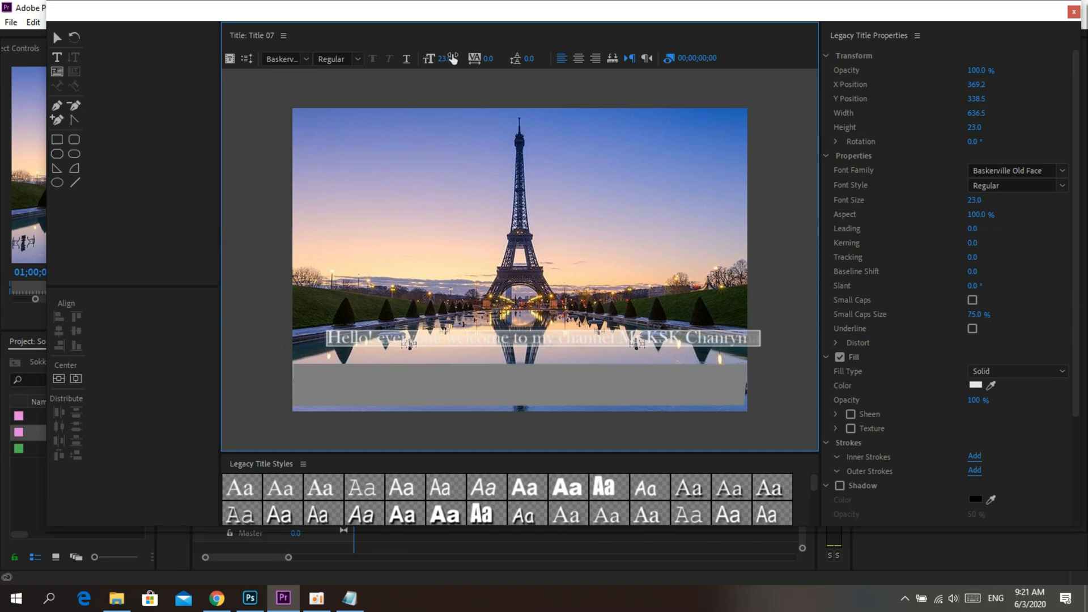
left_click(58, 37)
left_click_drag(422, 340, 405, 391)
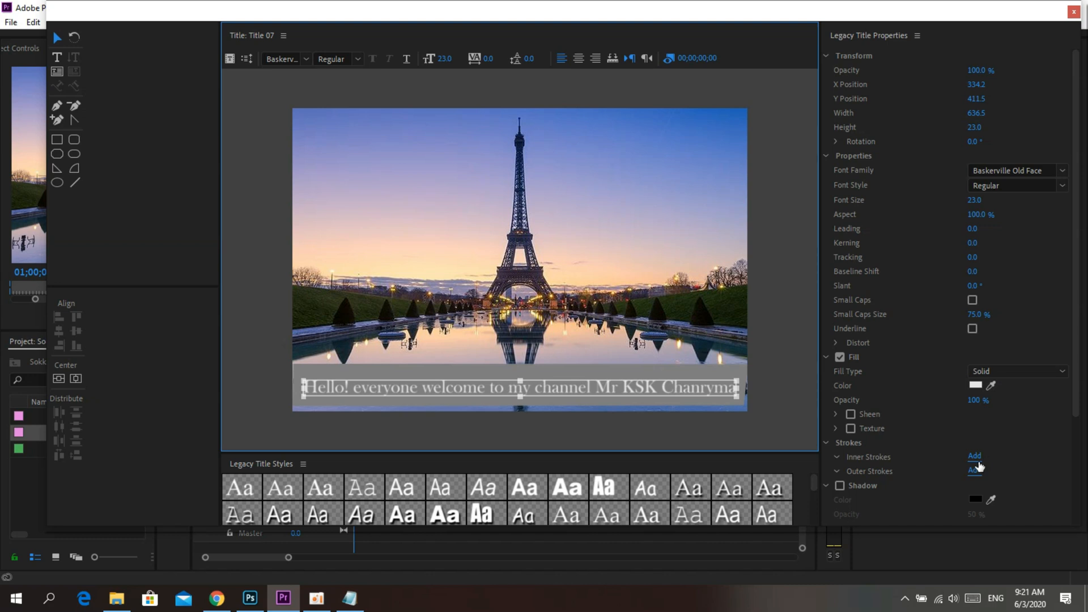
Step: Give the welcome text two inner strokes and no outer stroke, setting the first inner stroke's size to 119
left_click(978, 469)
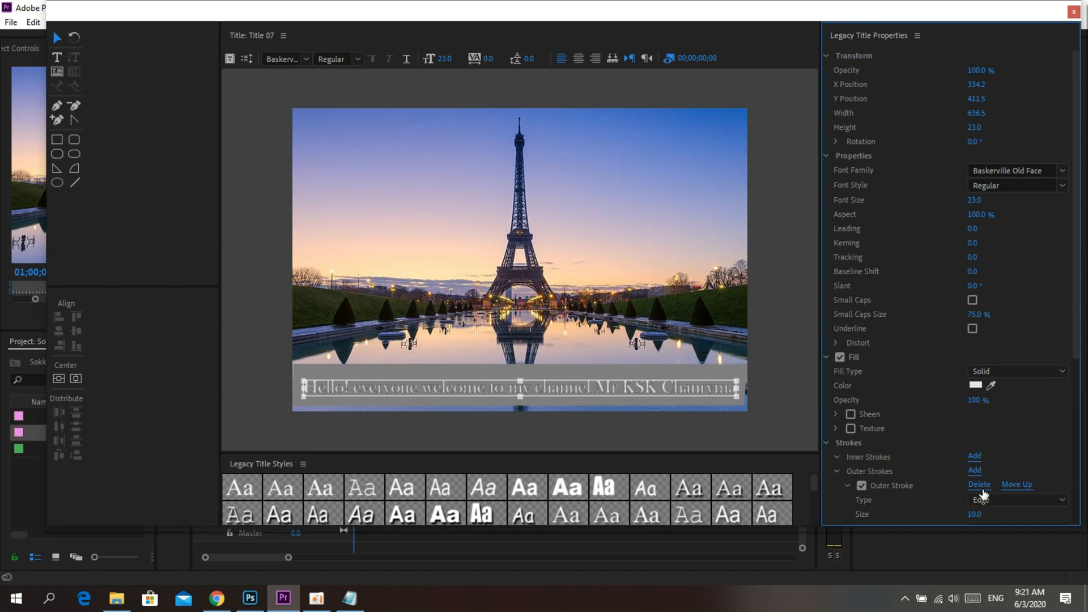
left_click(980, 486)
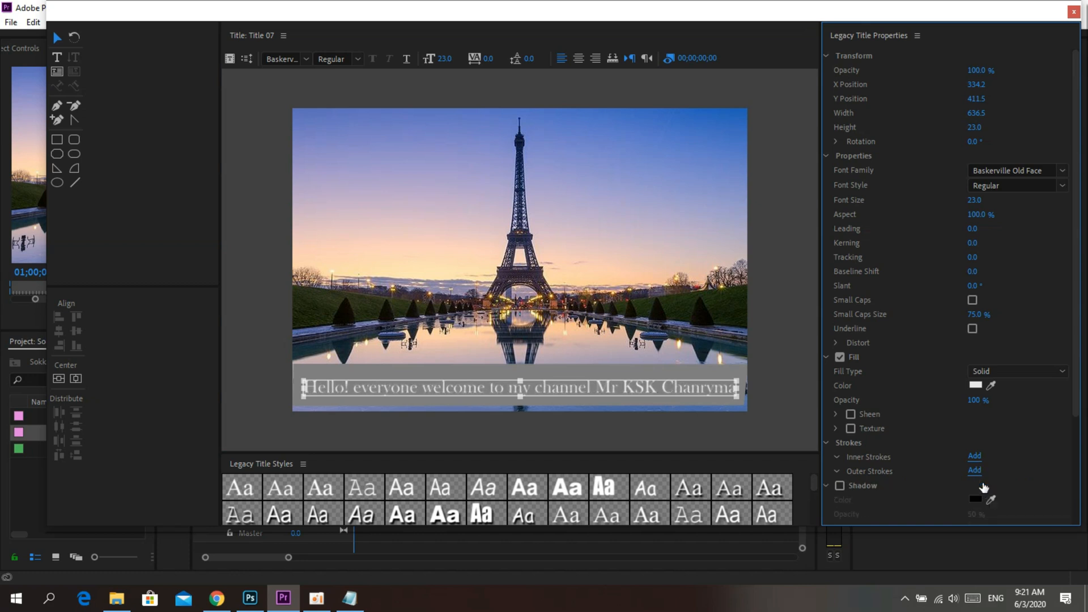
left_click(974, 457)
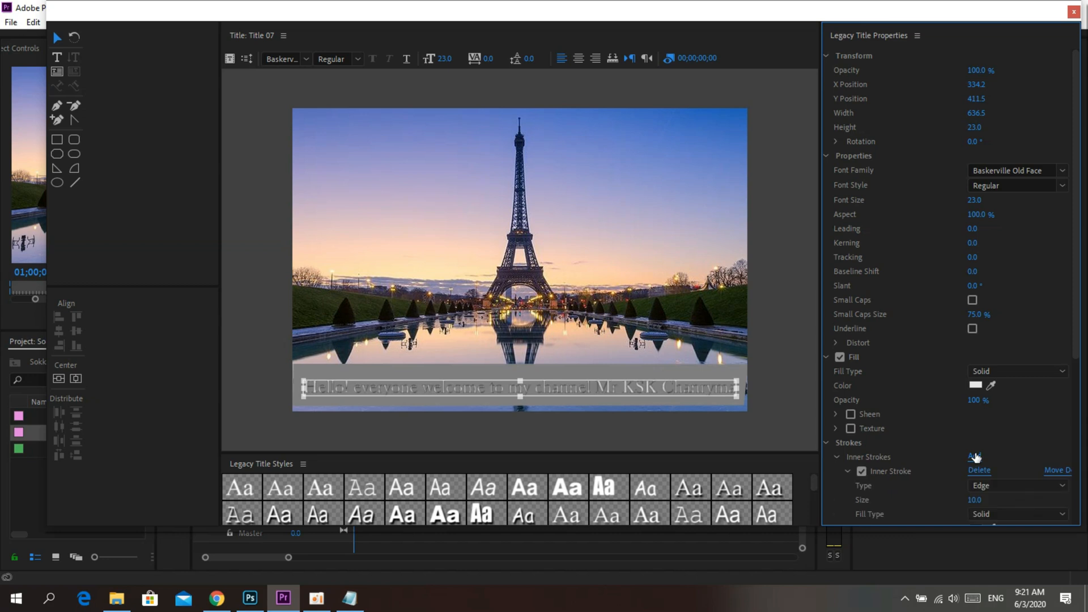
left_click(975, 457)
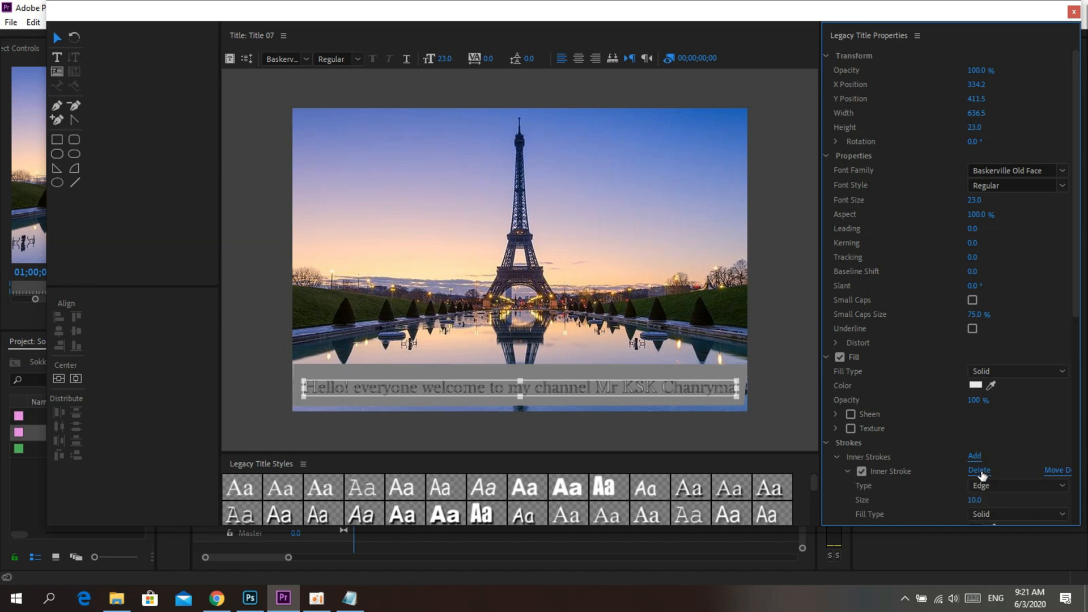
left_click(980, 471)
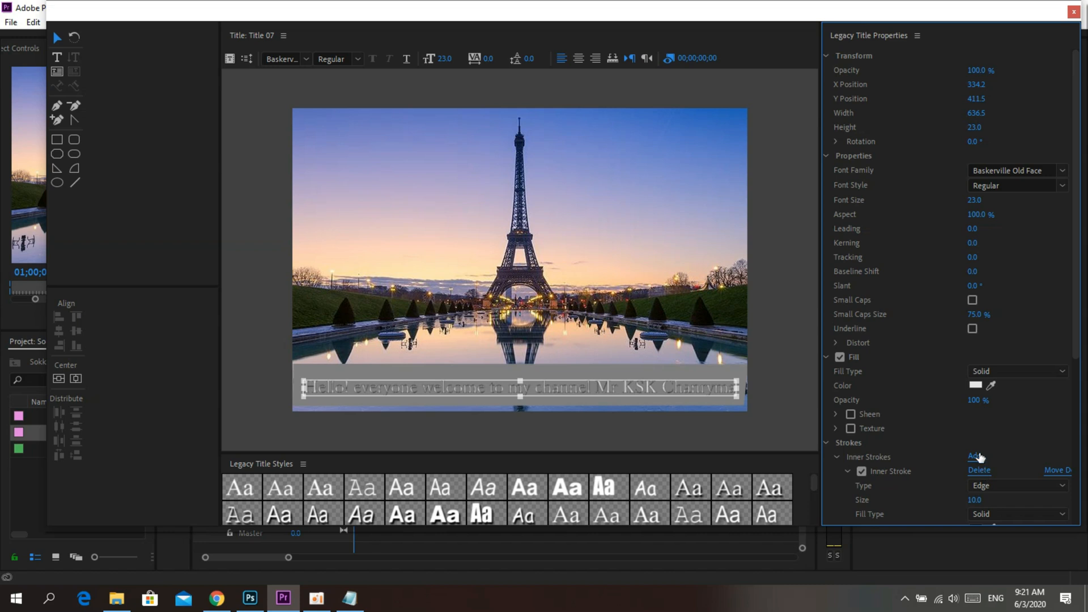
left_click(979, 455)
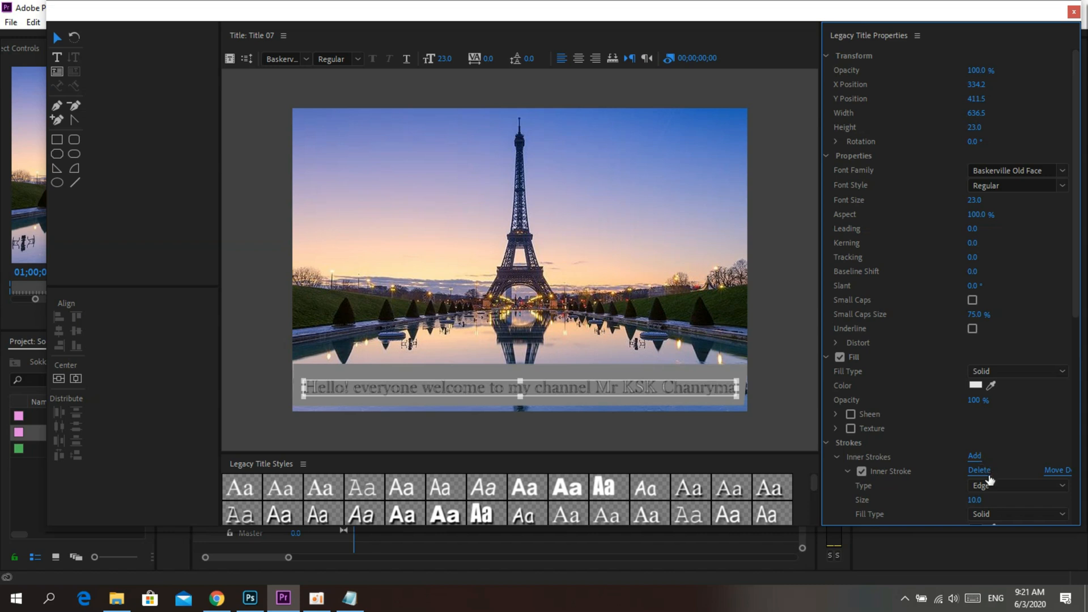
left_click_drag(973, 502, 980, 502)
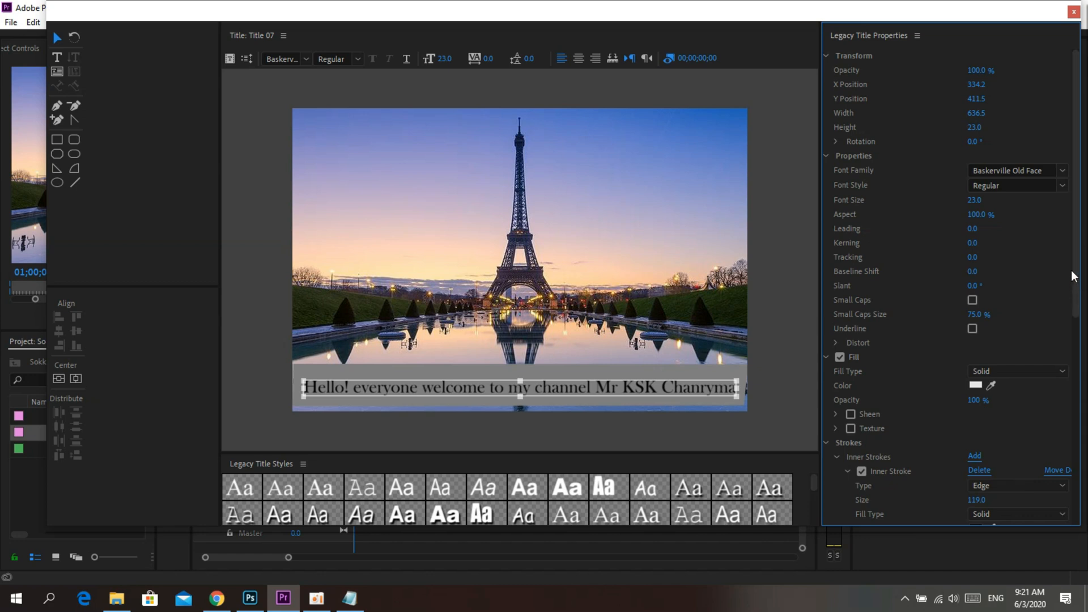
Step: Set the second inner stroke's size to 66 and its color to red FF0000
left_click_drag(1073, 276, 1079, 347)
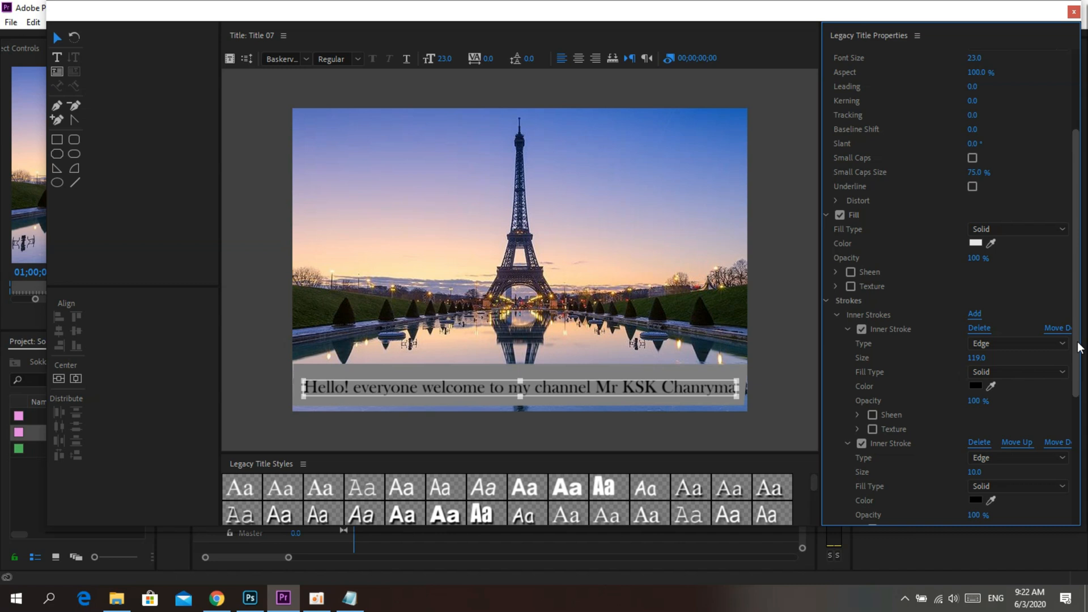
left_click_drag(1078, 347, 1079, 374)
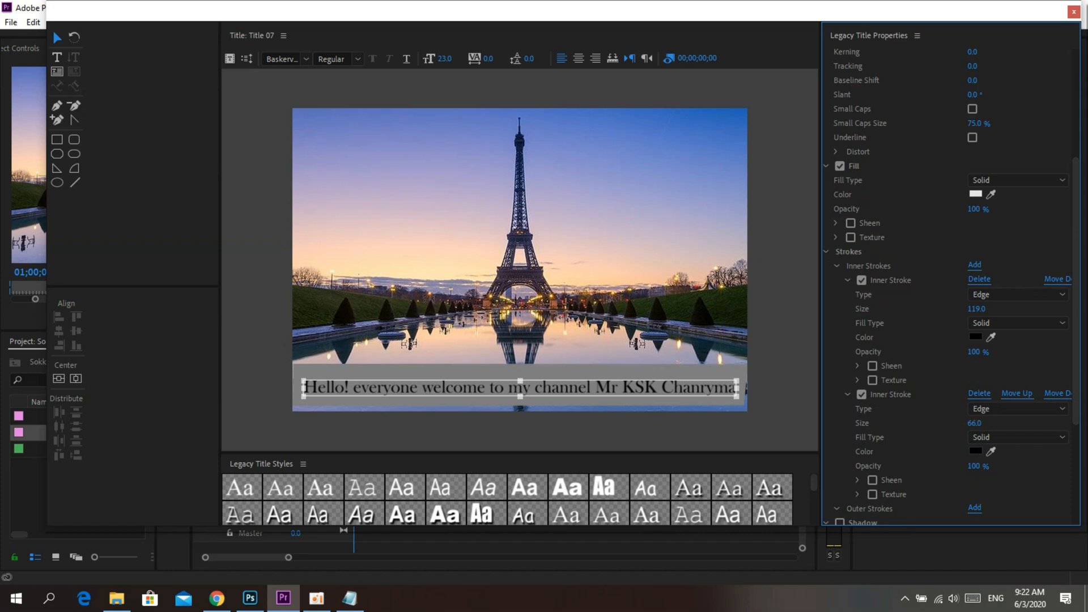
left_click(975, 450)
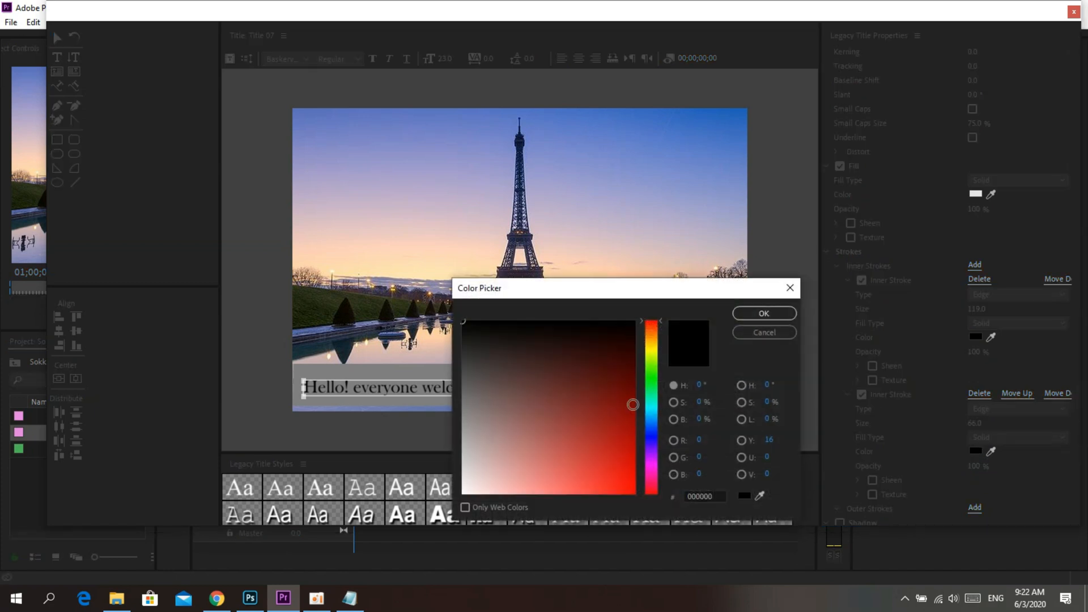
left_click(649, 492)
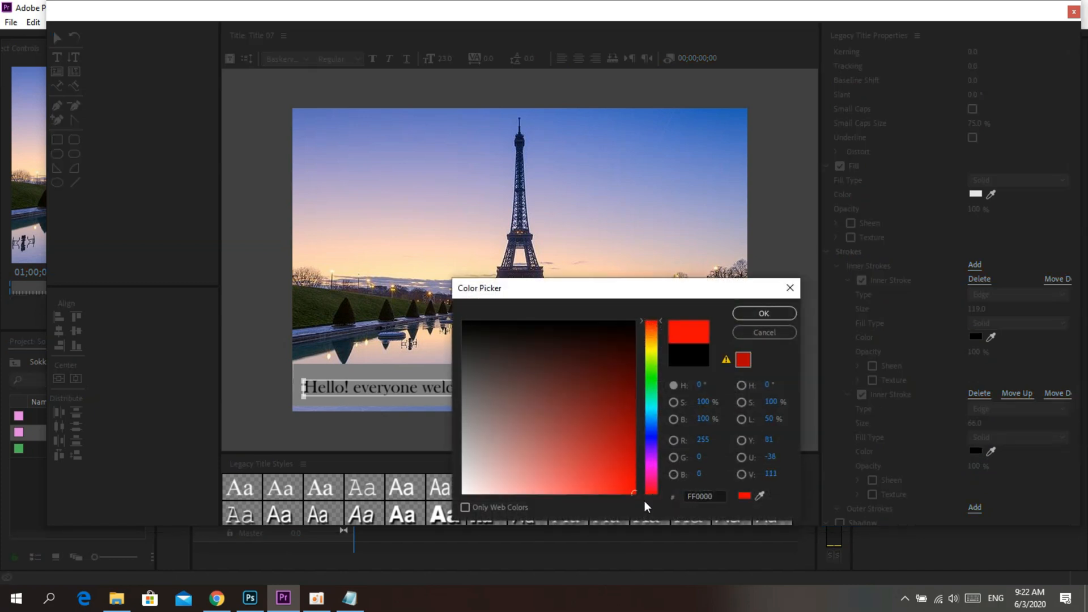
left_click(783, 318)
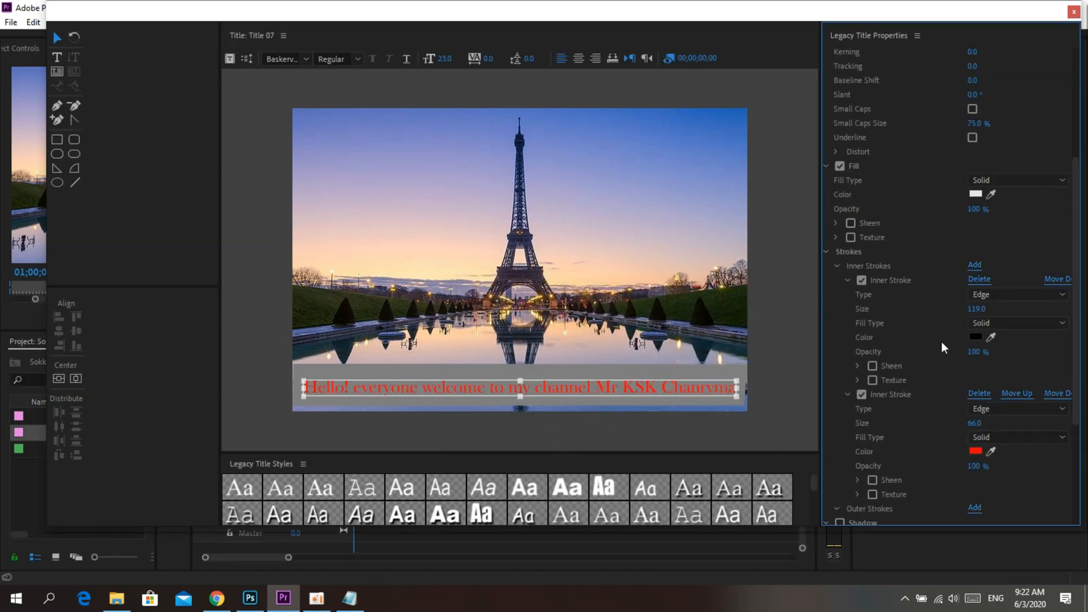
Step: Change the first inner stroke's color to gray 8D8D8D and set its size to 104
left_click(975, 337)
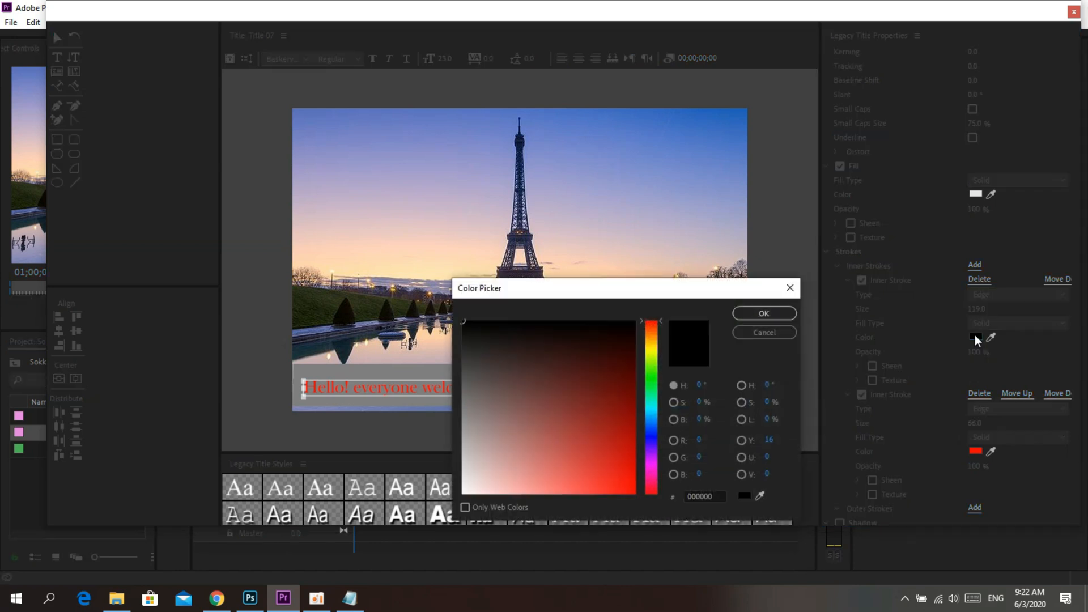
left_click_drag(546, 393, 447, 416)
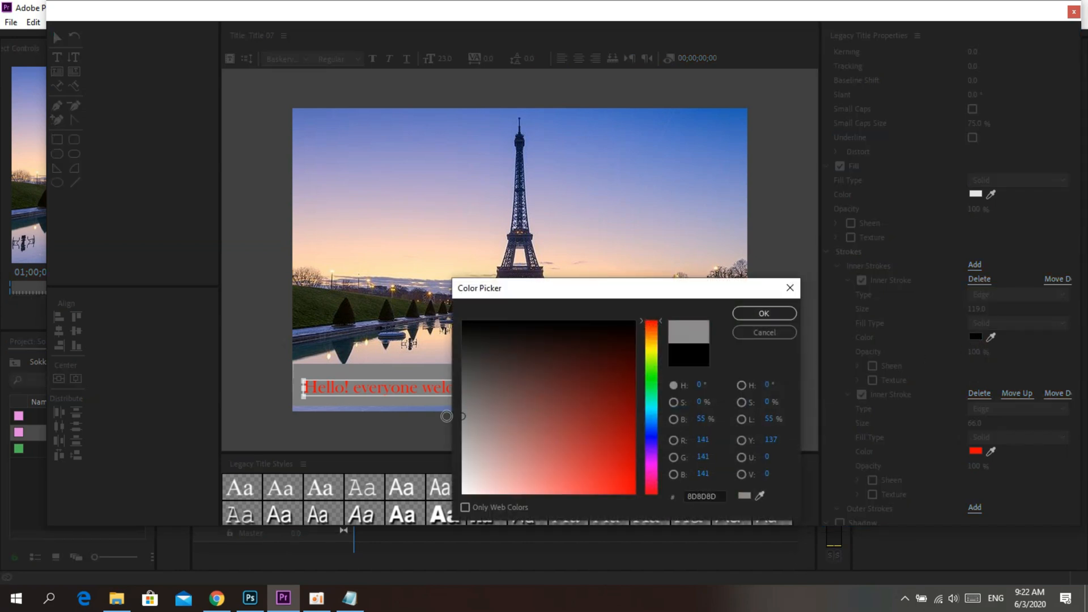
left_click(784, 318)
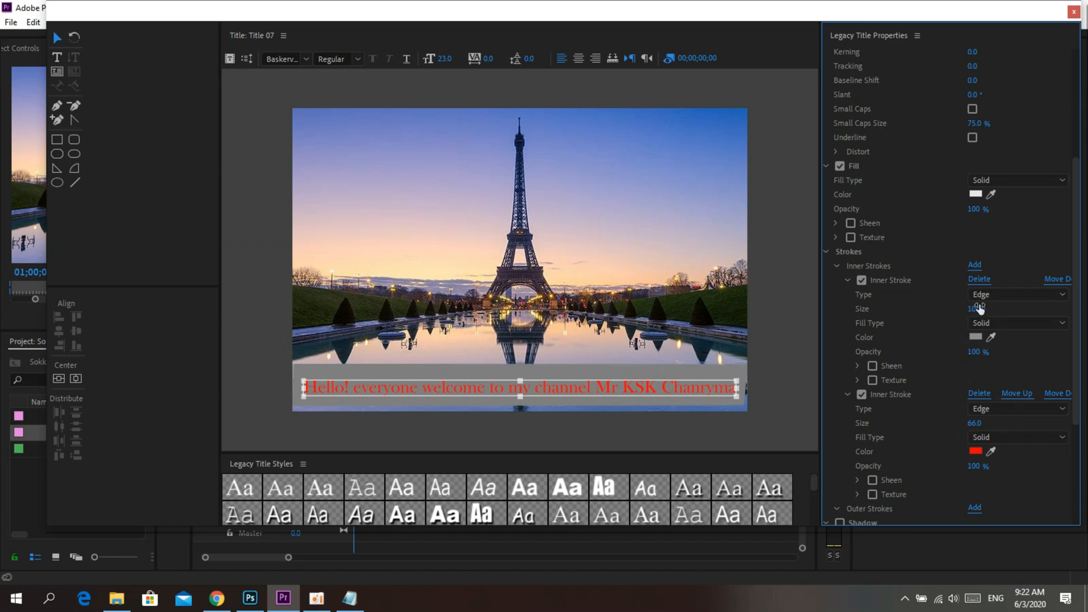
Step: Add a third inner stroke to the welcome text and set its size to 13
left_click(975, 265)
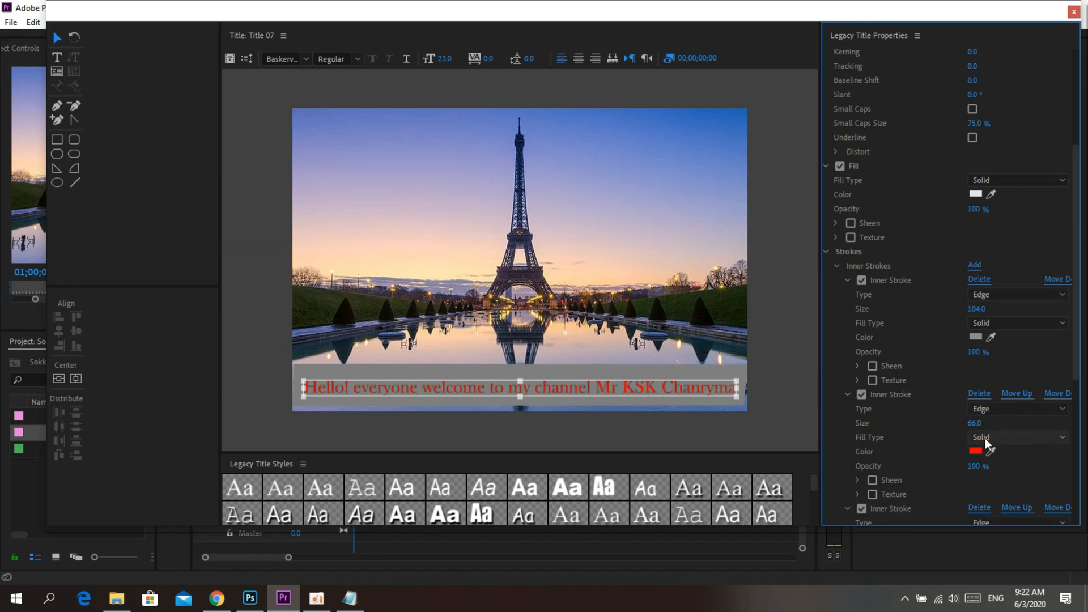
left_click_drag(976, 353, 962, 352)
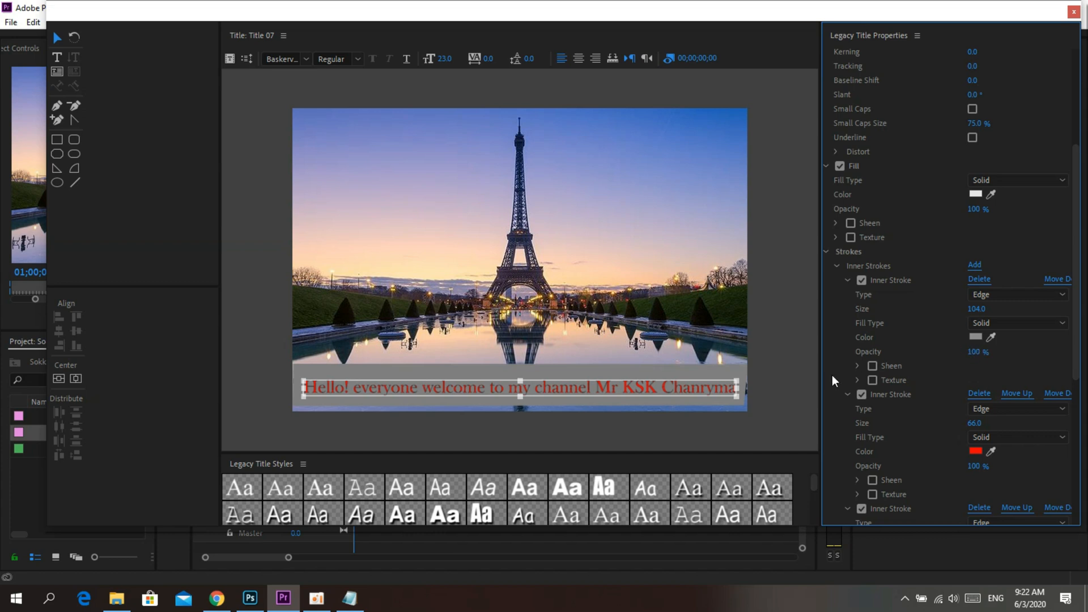
scroll(987, 461, "down", 2)
scroll(987, 461, "down", 1)
mouse_move(971, 505)
left_mouse_down()
mouse_move(1015, 504)
mouse_move(963, 504)
left_mouse_up()
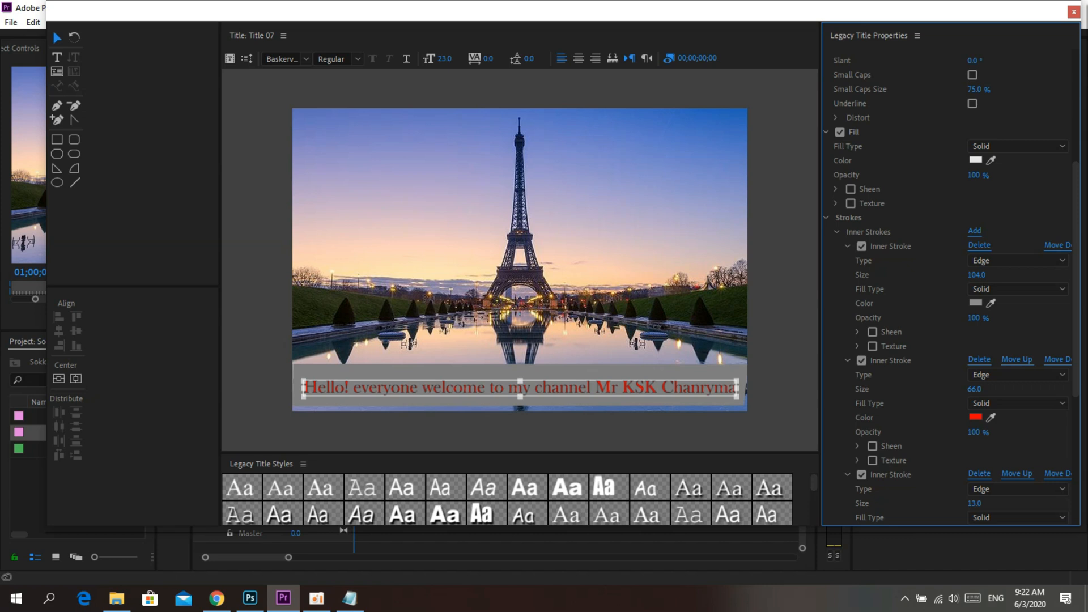
Step: Recolor the second inner stroke blue 0030FF and close the title editor
left_click(976, 417)
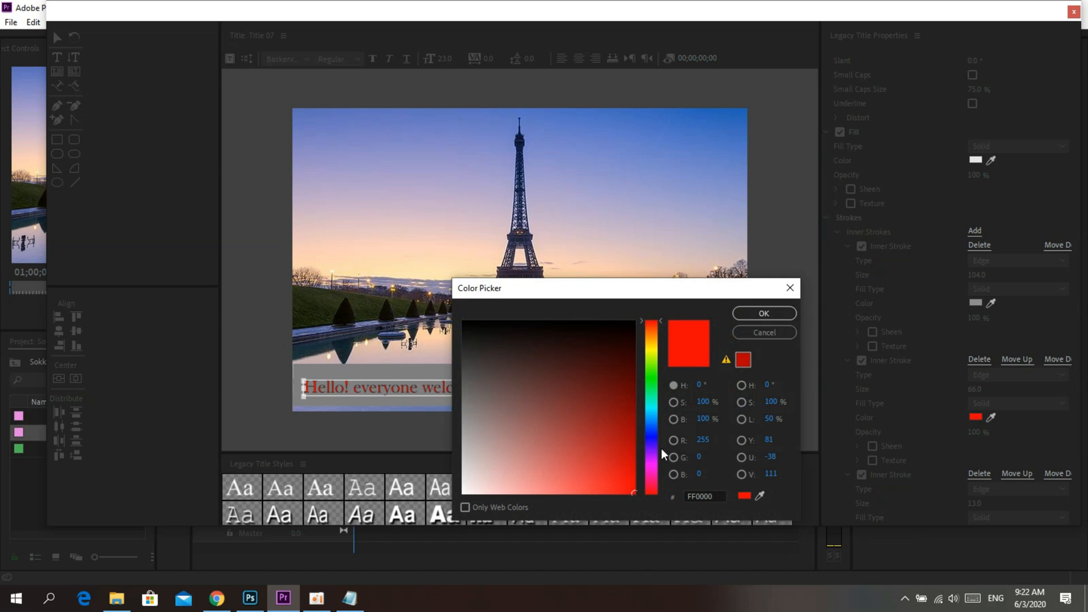
left_click(652, 431)
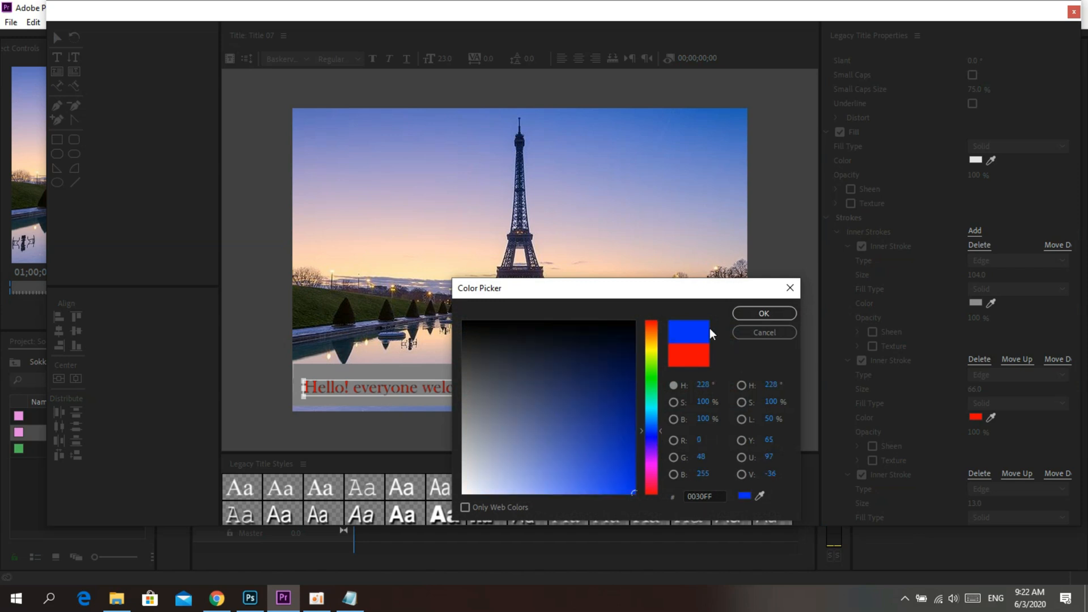
left_click(744, 313)
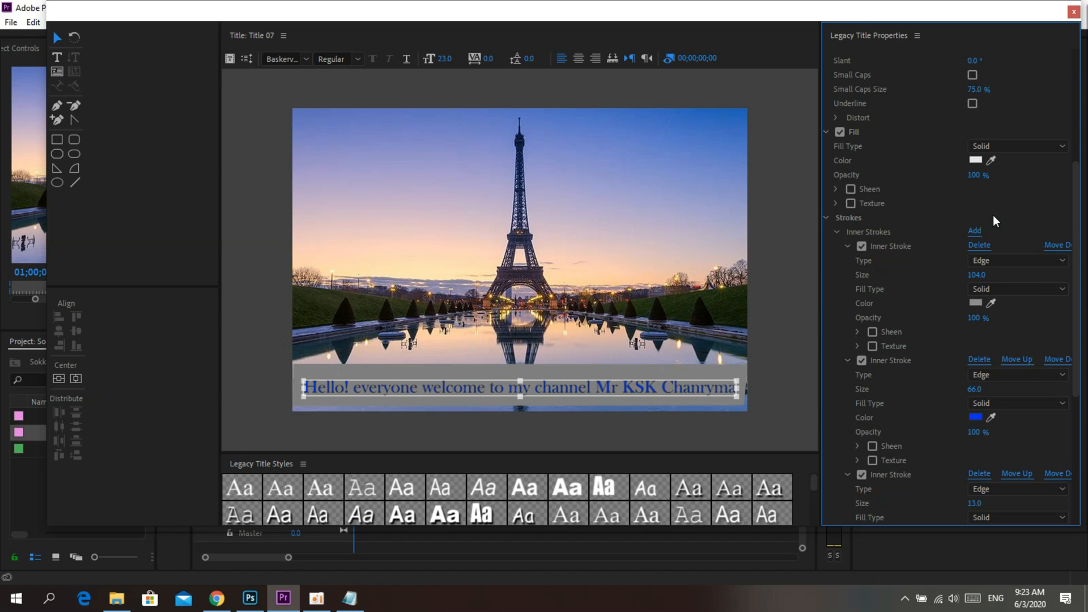
left_click(1074, 11)
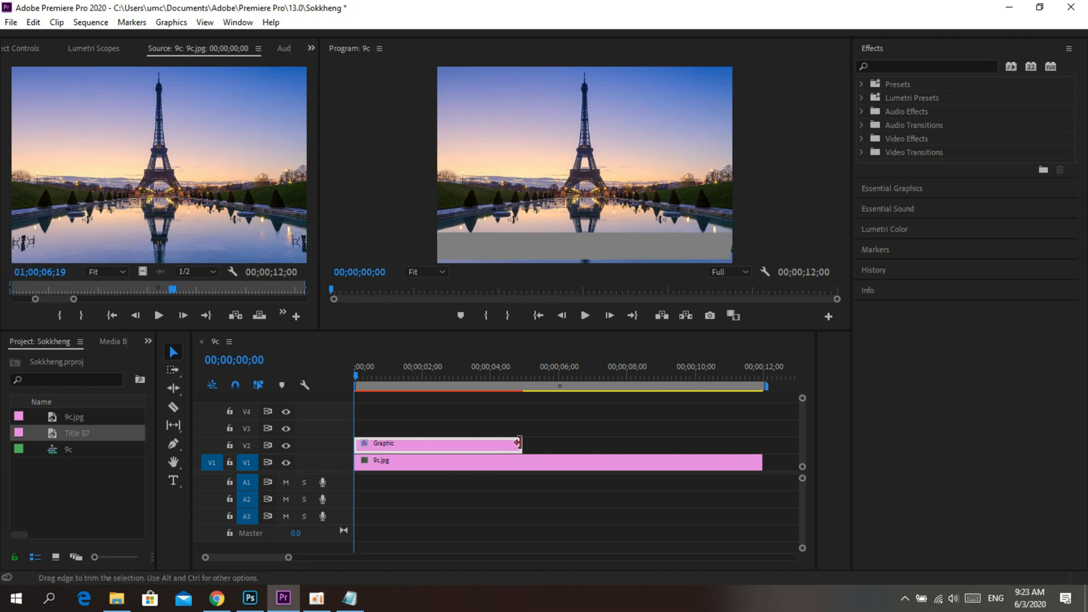
Step: Extend the Graphic clip to the end of the image clip, and place Title 07 above it on V3 at the same length
left_click_drag(522, 445, 762, 446)
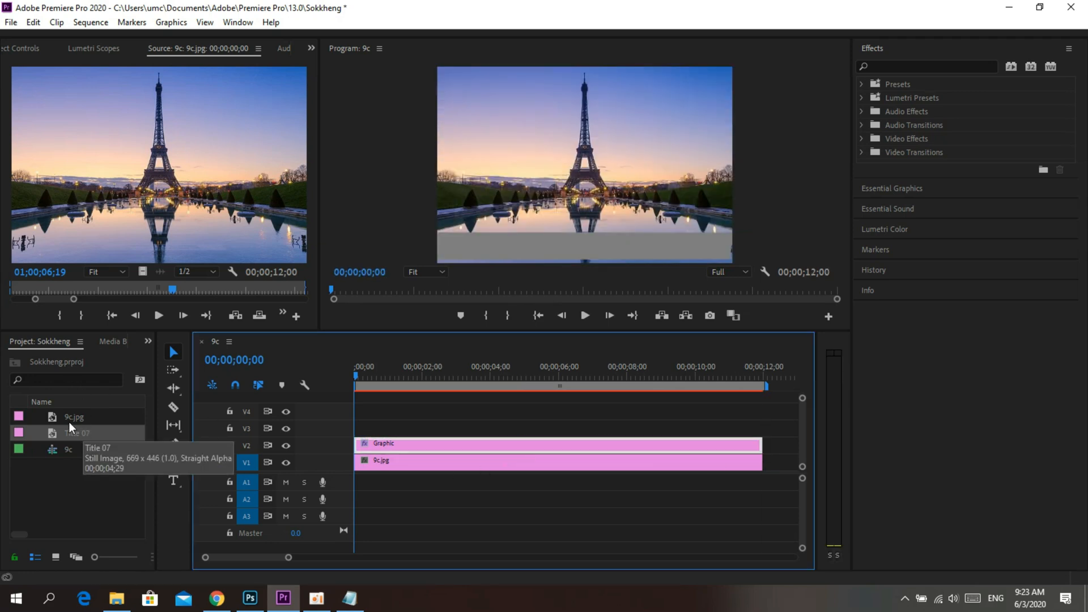
left_click(79, 436)
left_click_drag(79, 435, 327, 435)
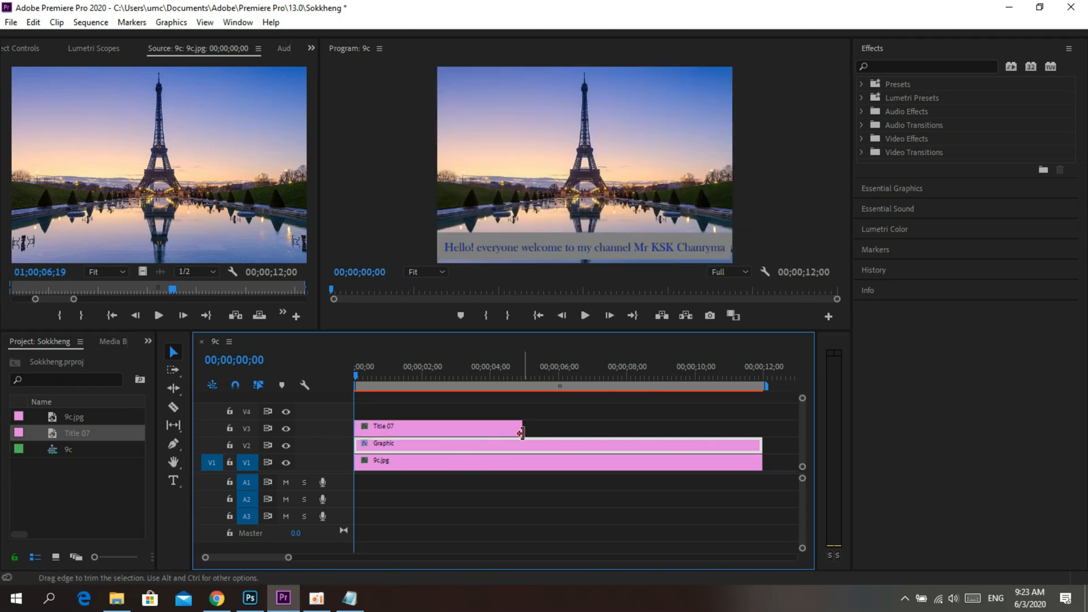
left_click_drag(522, 433, 765, 456)
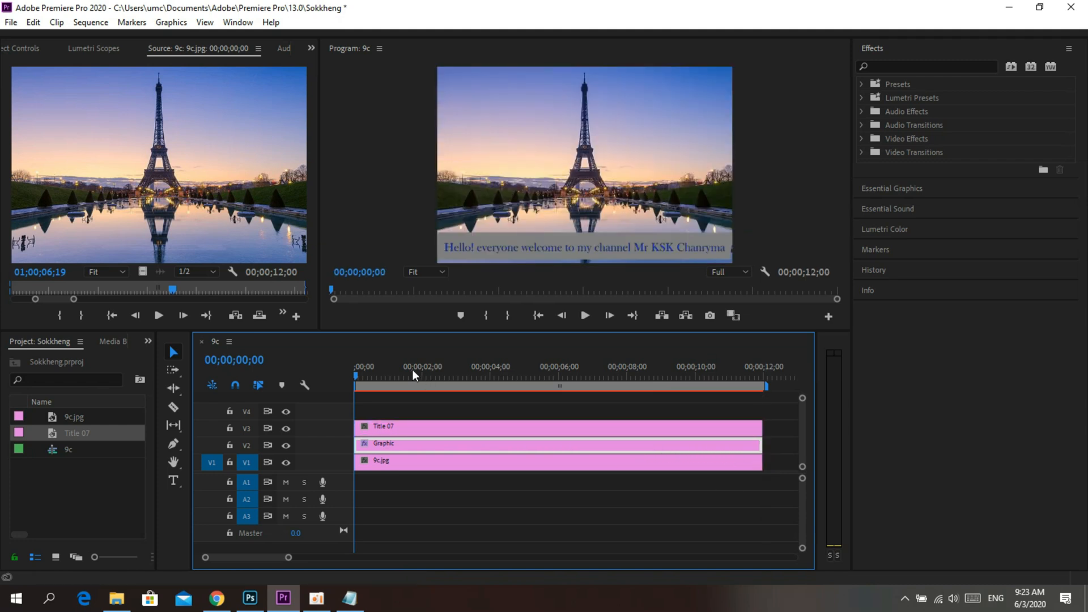
Step: Preview the sequence with the title and return the playhead to the start
left_click(586, 317)
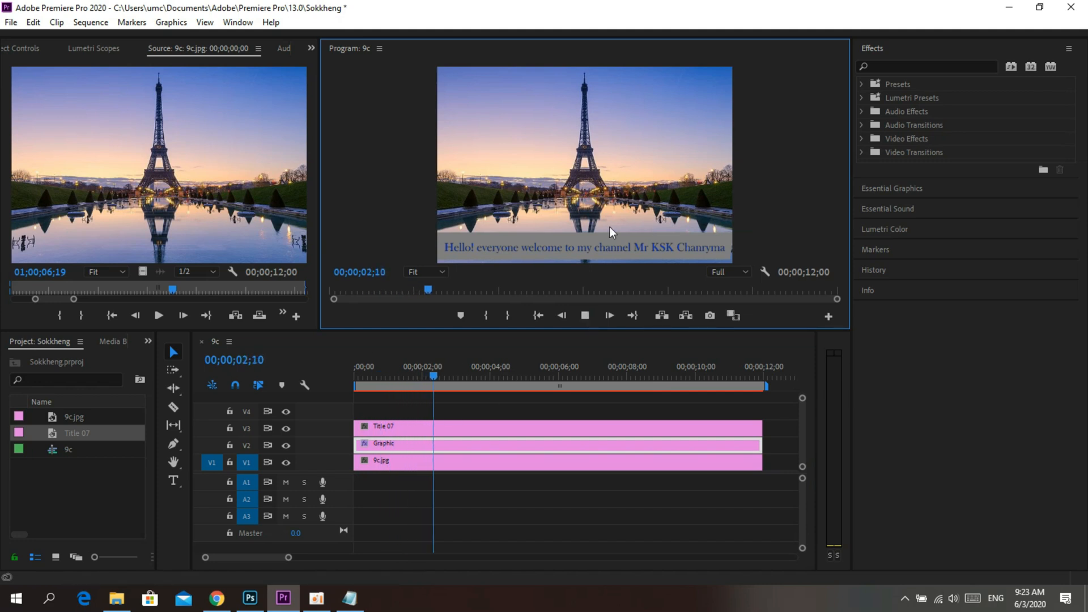
key("space")
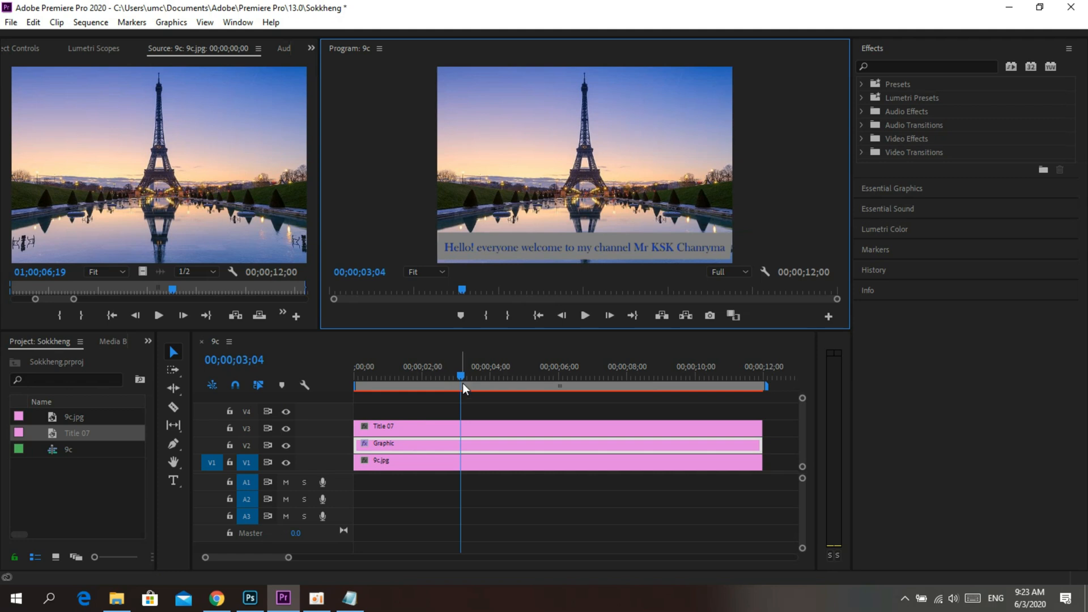
left_click_drag(463, 377, 323, 382)
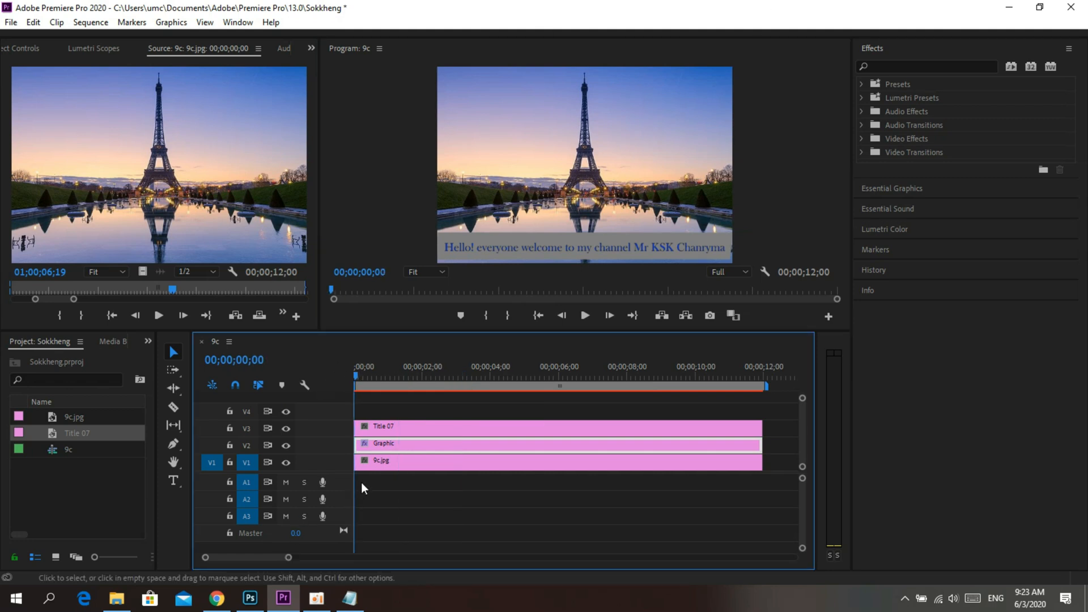
Step: Reopen Title 07, set it to Crawl Left with Start Off Screen and End Off Screen, and close the title editor
double_click(390, 426)
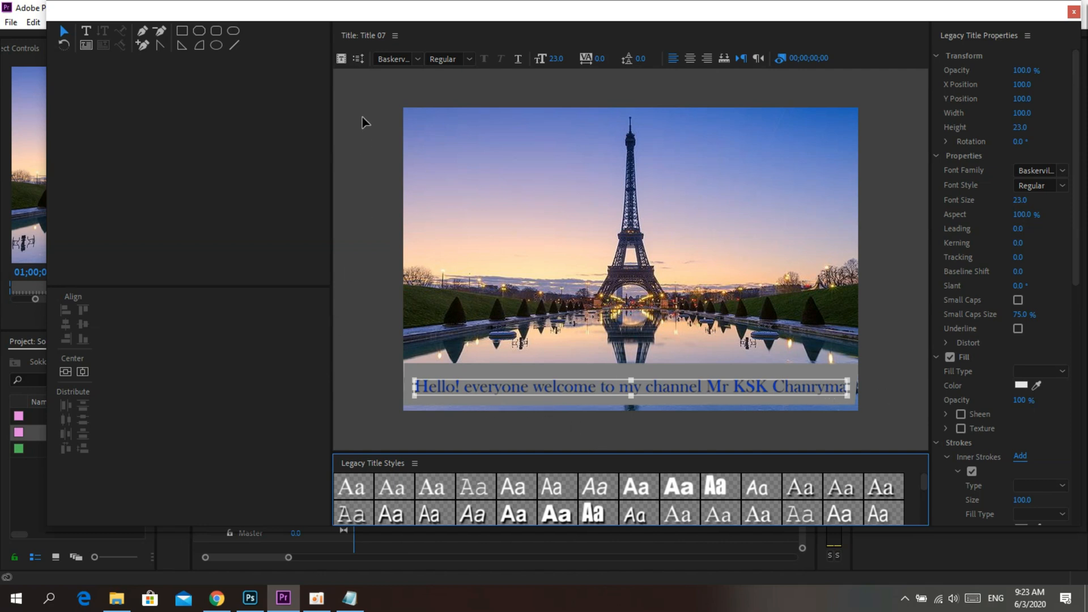
left_click(360, 59)
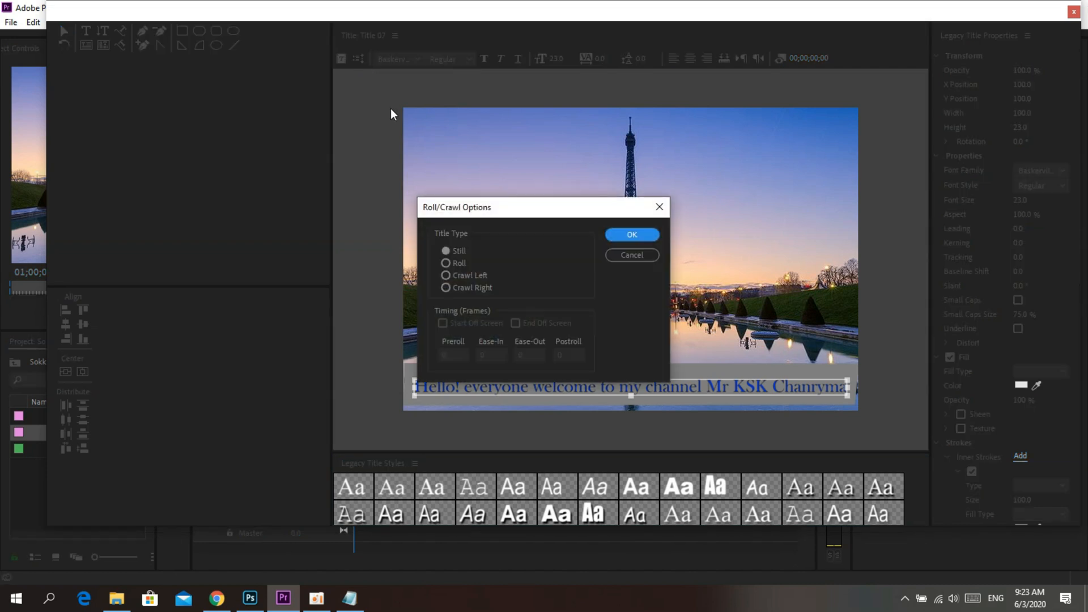
left_click(446, 276)
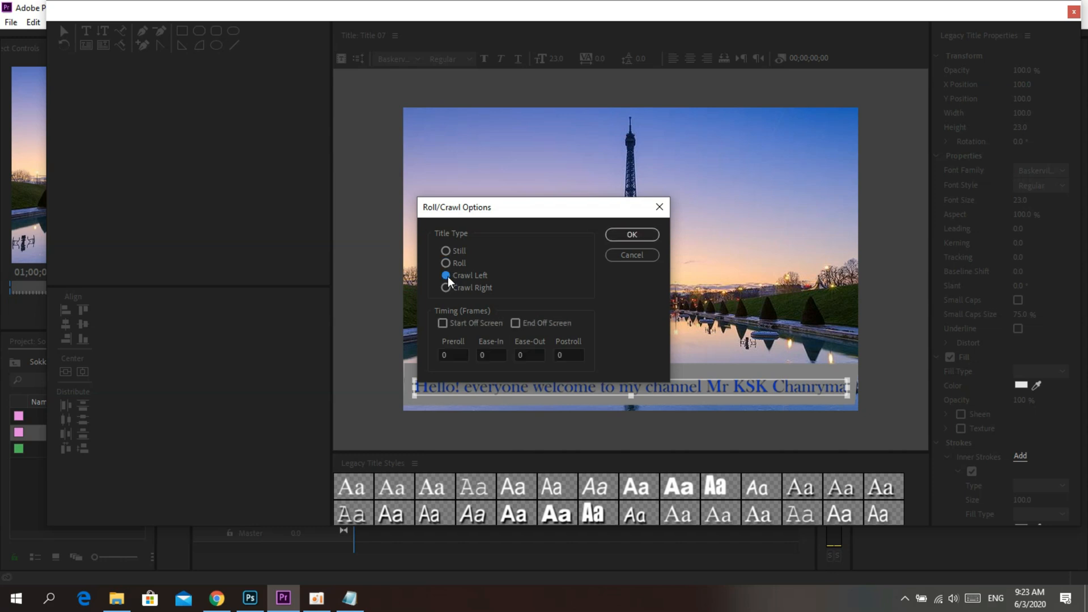
left_click(443, 323)
left_click(515, 323)
left_click(632, 237)
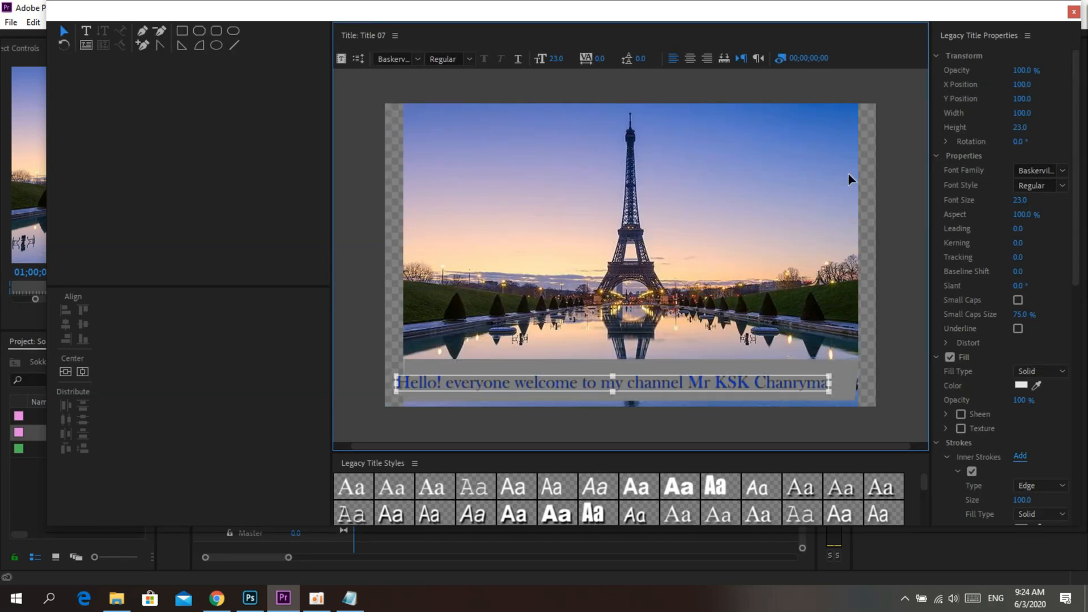
left_click(1073, 13)
Step: Play the sequence from the start to check the crawling title over the gray bar
key("space")
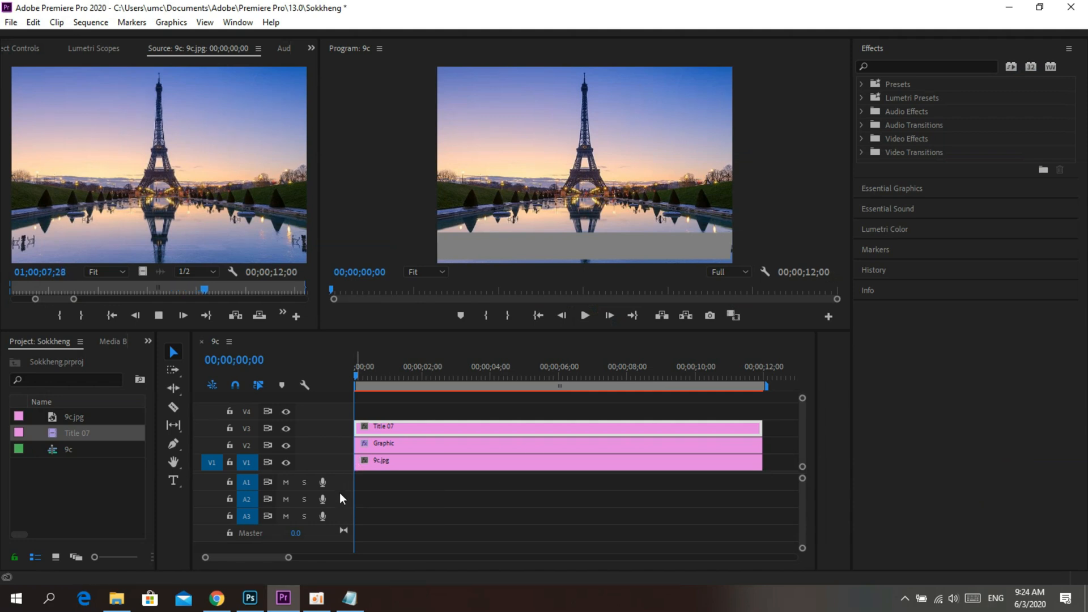
key("space")
left_click(584, 315)
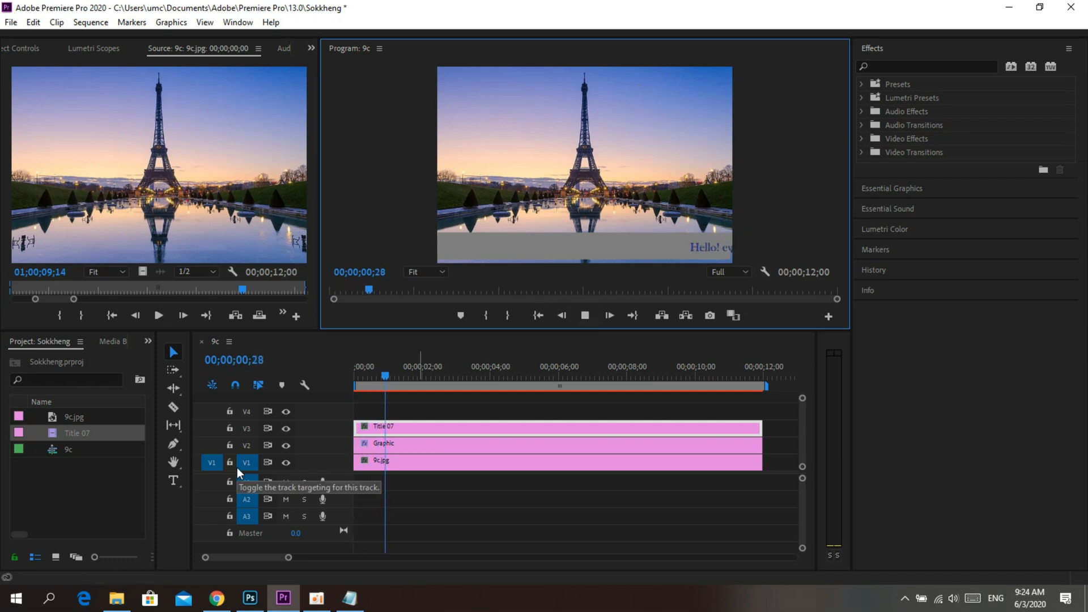